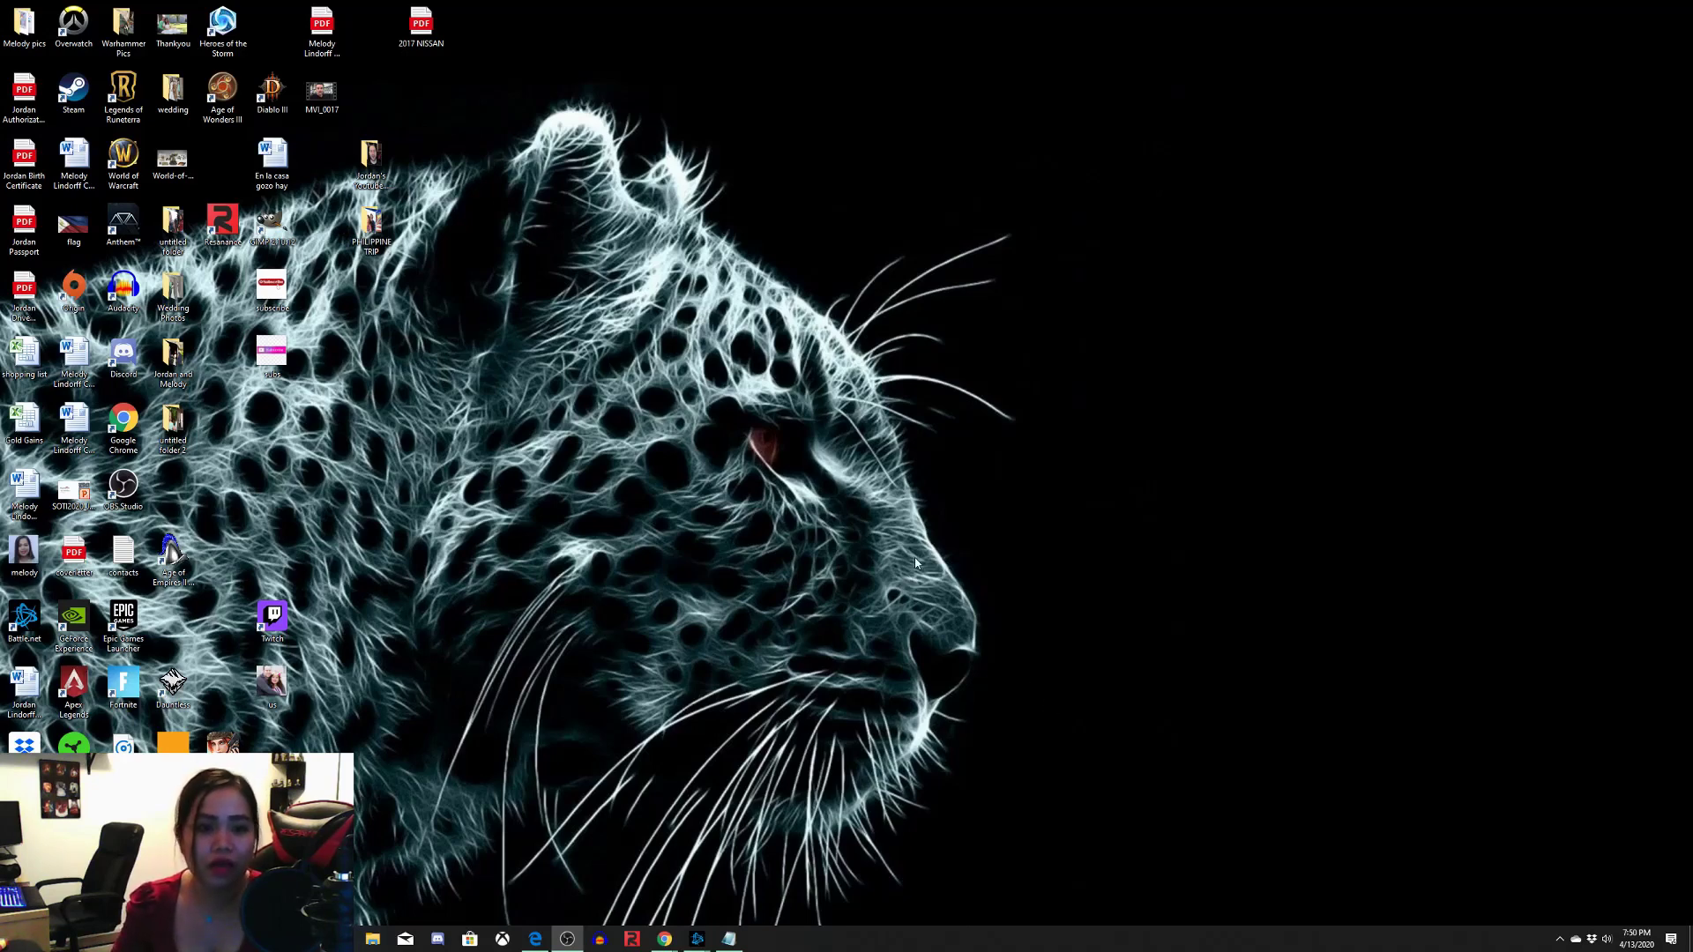
Launch Google Chrome from the desktop and maximize its window
right_click(952, 385)
left_click(1016, 347)
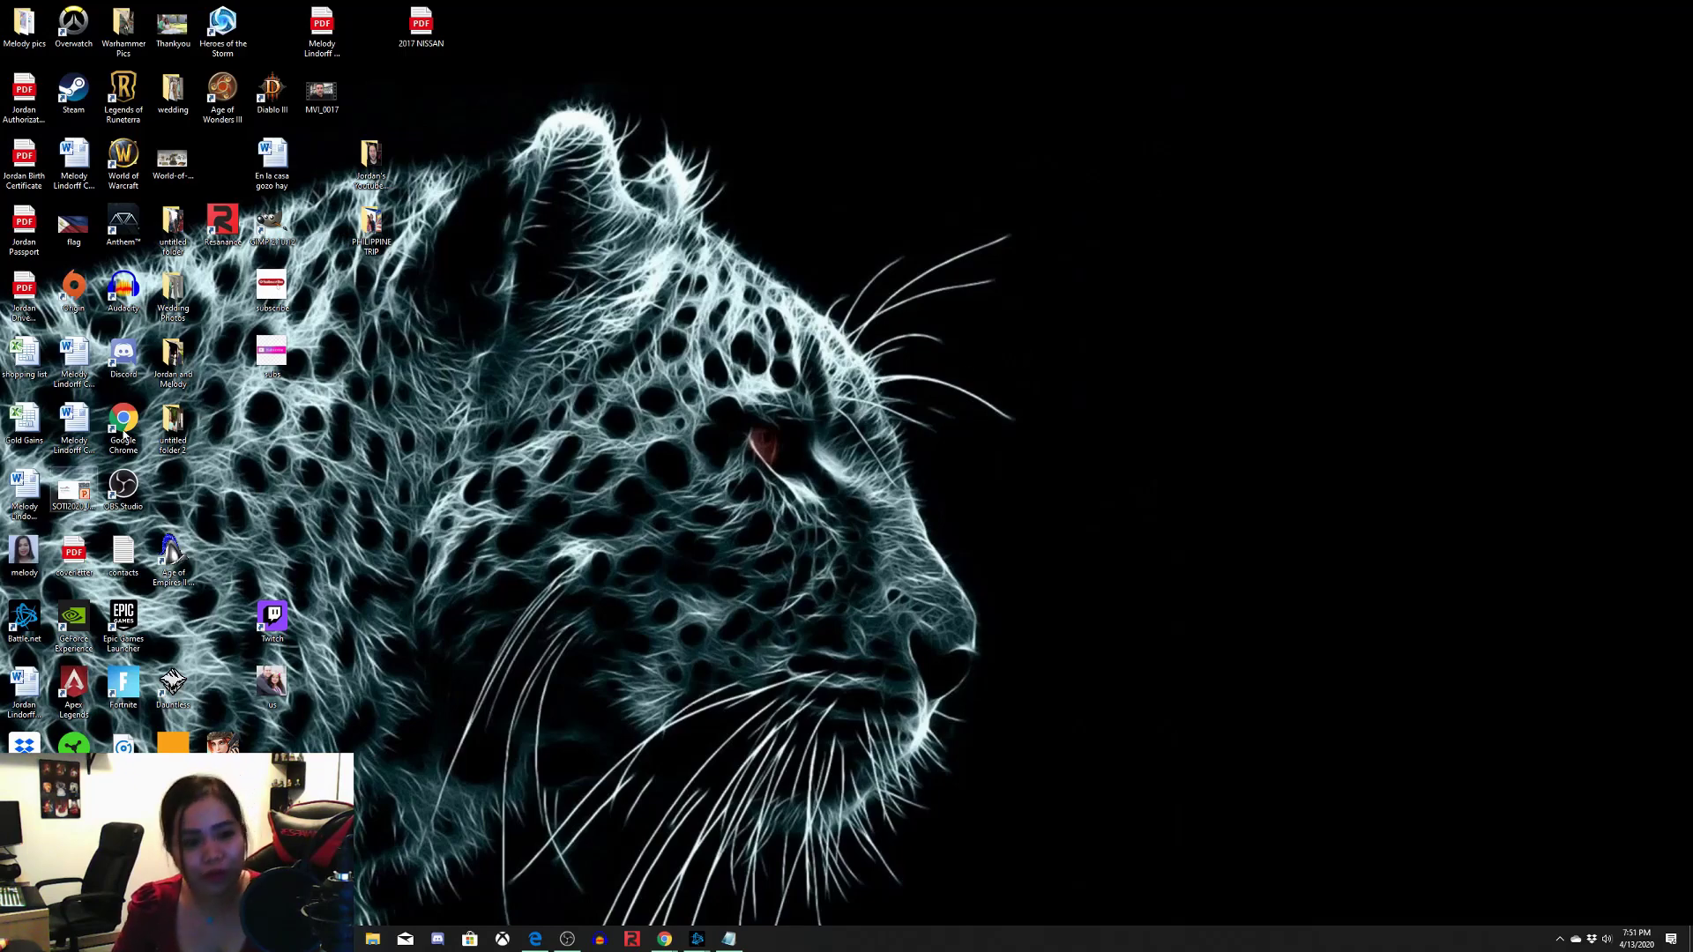
double_click(127, 438)
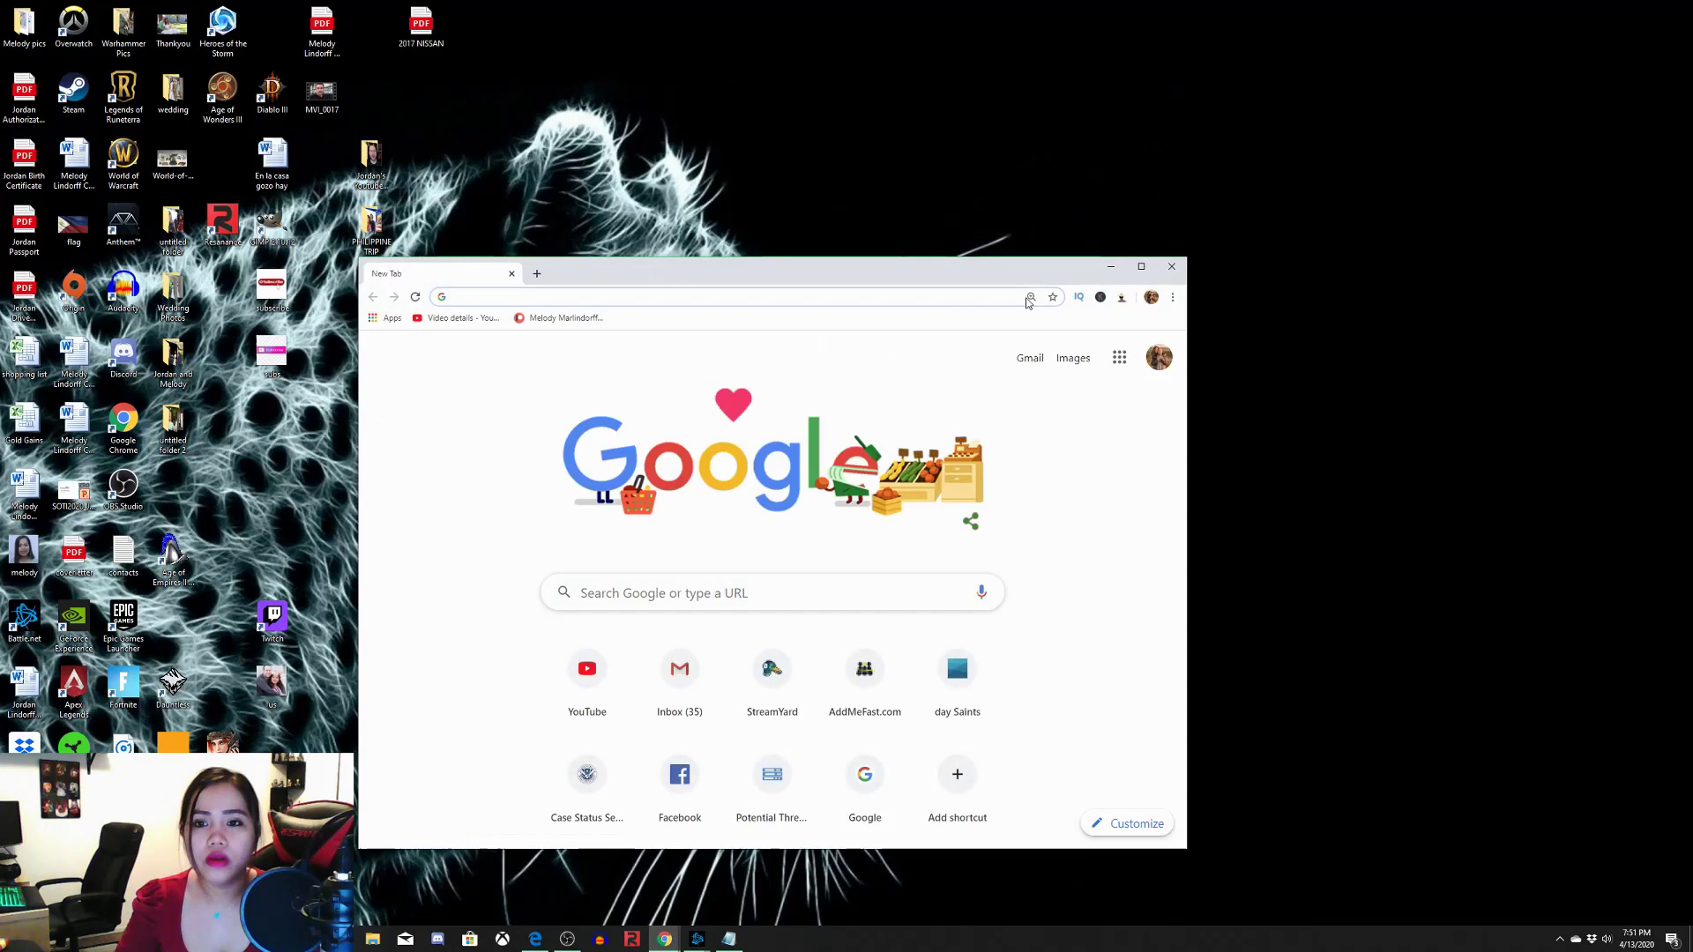
left_click(1143, 278)
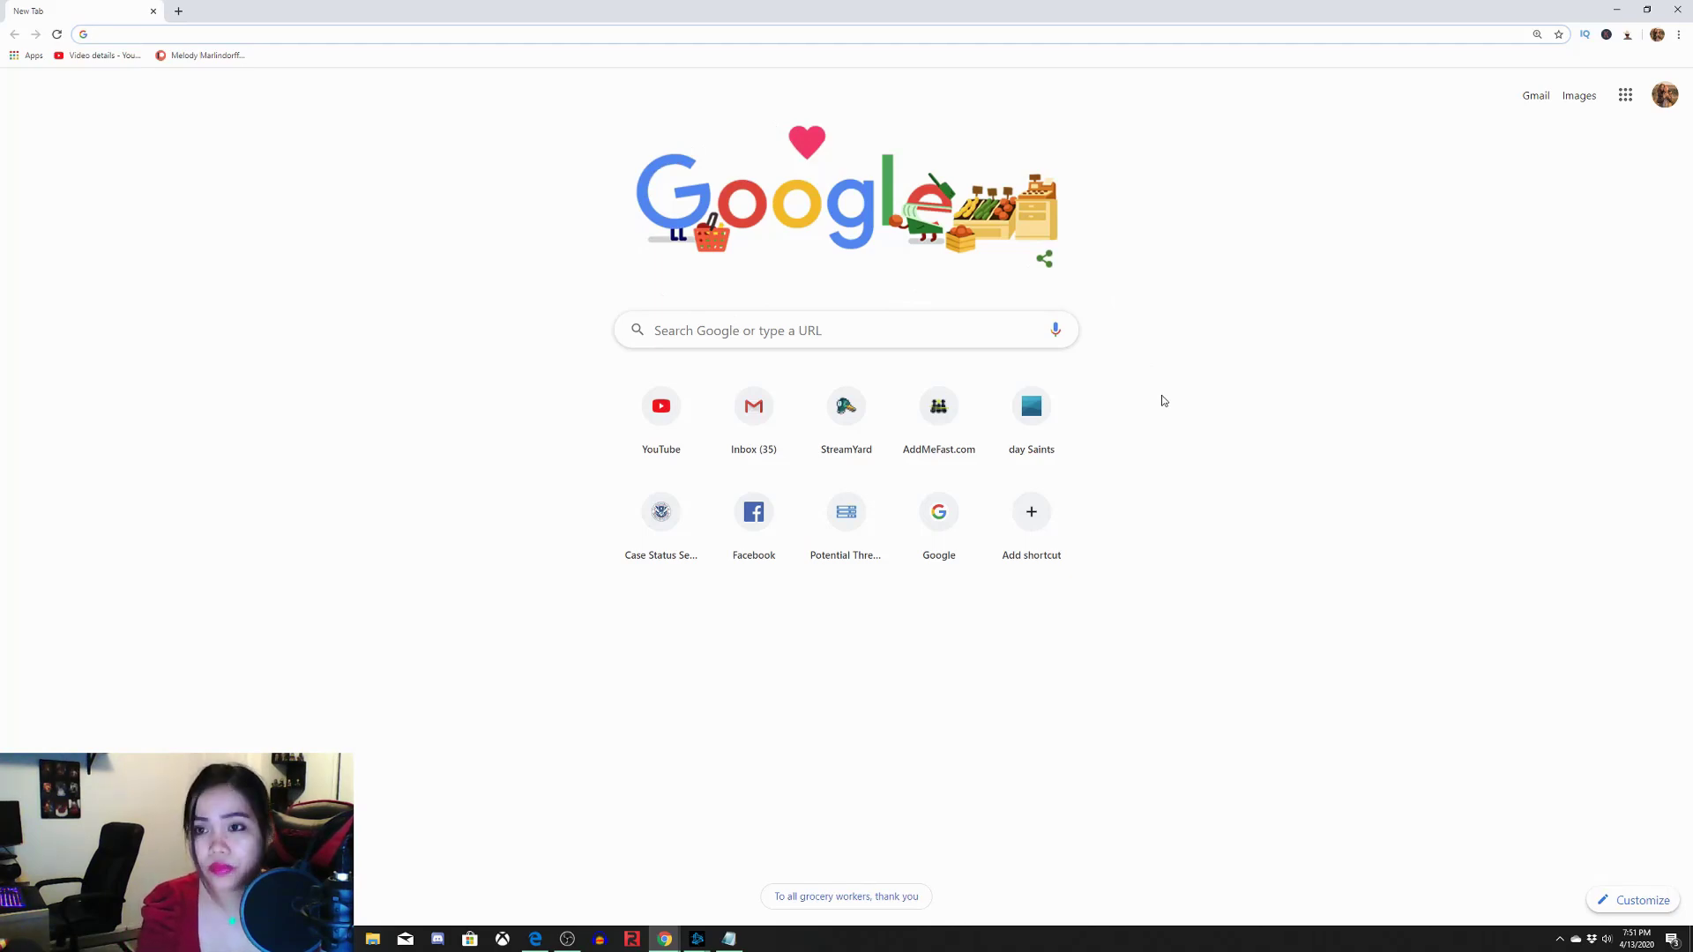
Zoom in the page and switch the Google homepage to a second signed-in account
key("ctrl+plus")
key("ctrl+plus")
key("ctrl+plus")
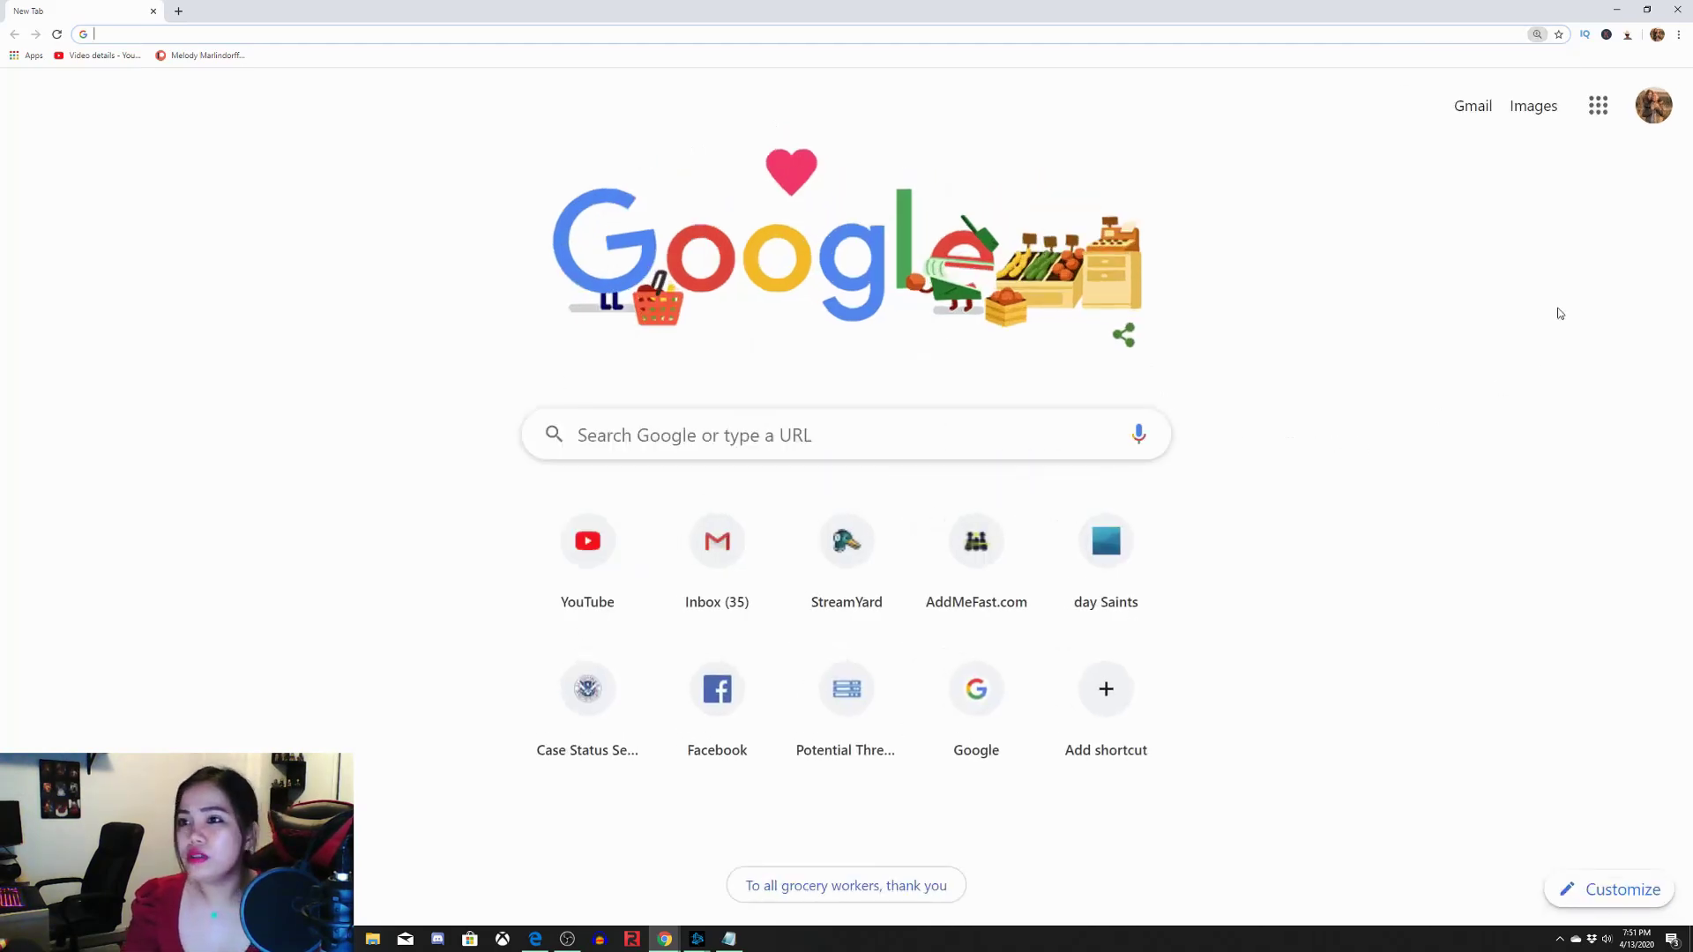
left_click(1653, 106)
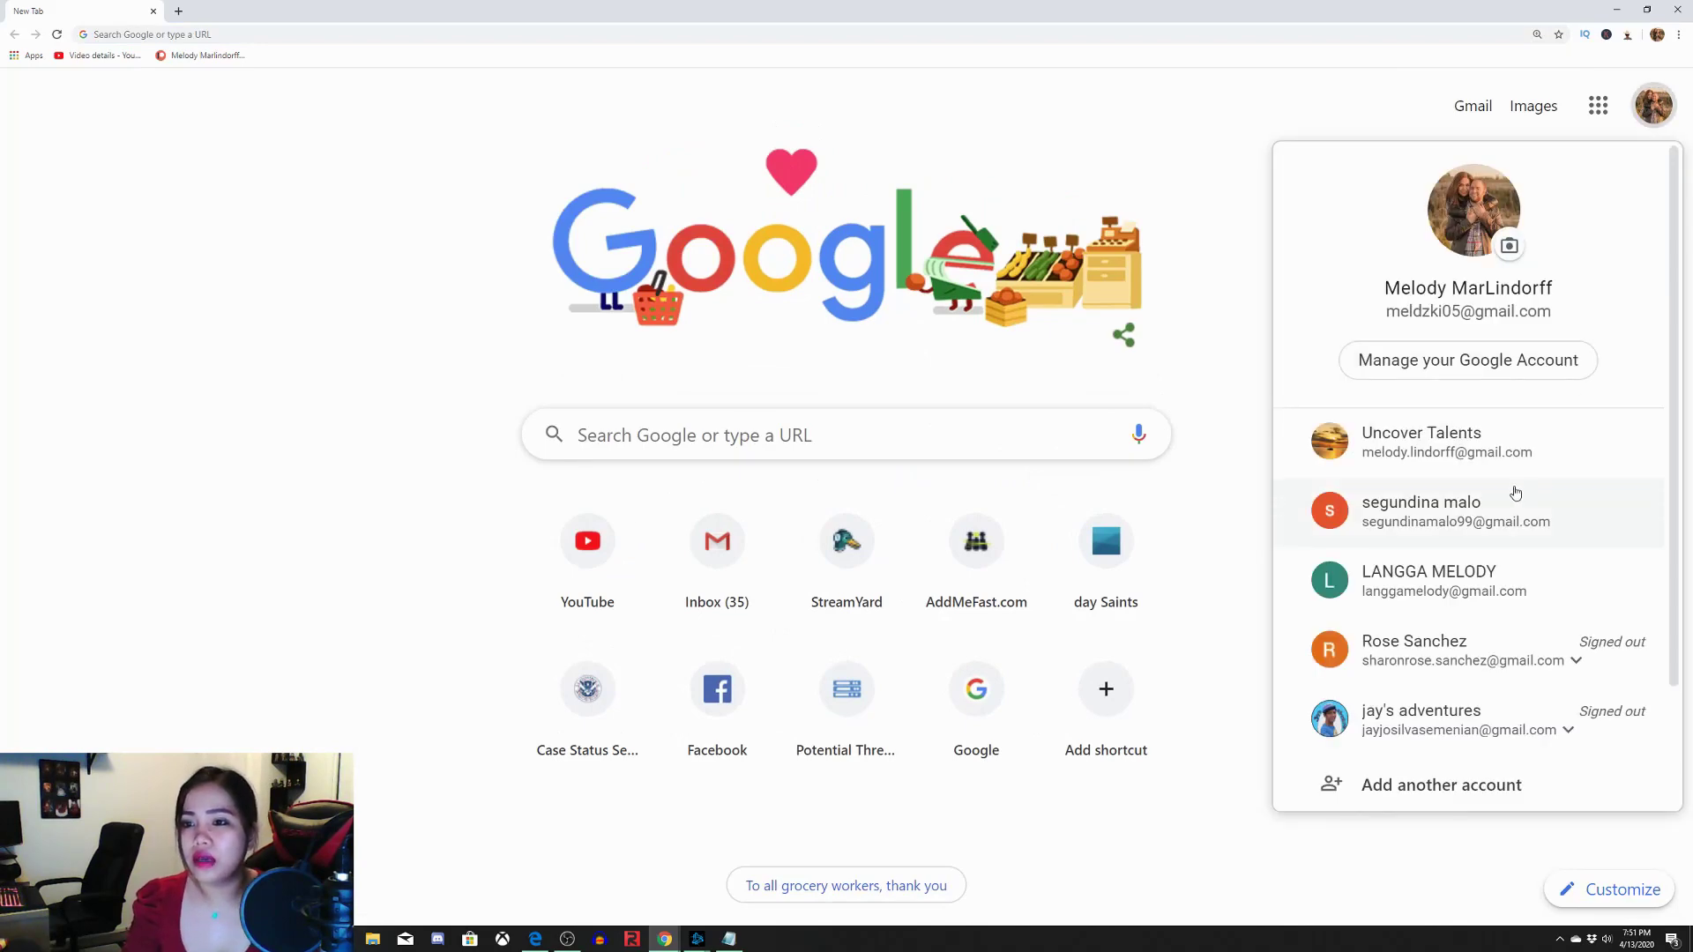
left_click(1500, 454)
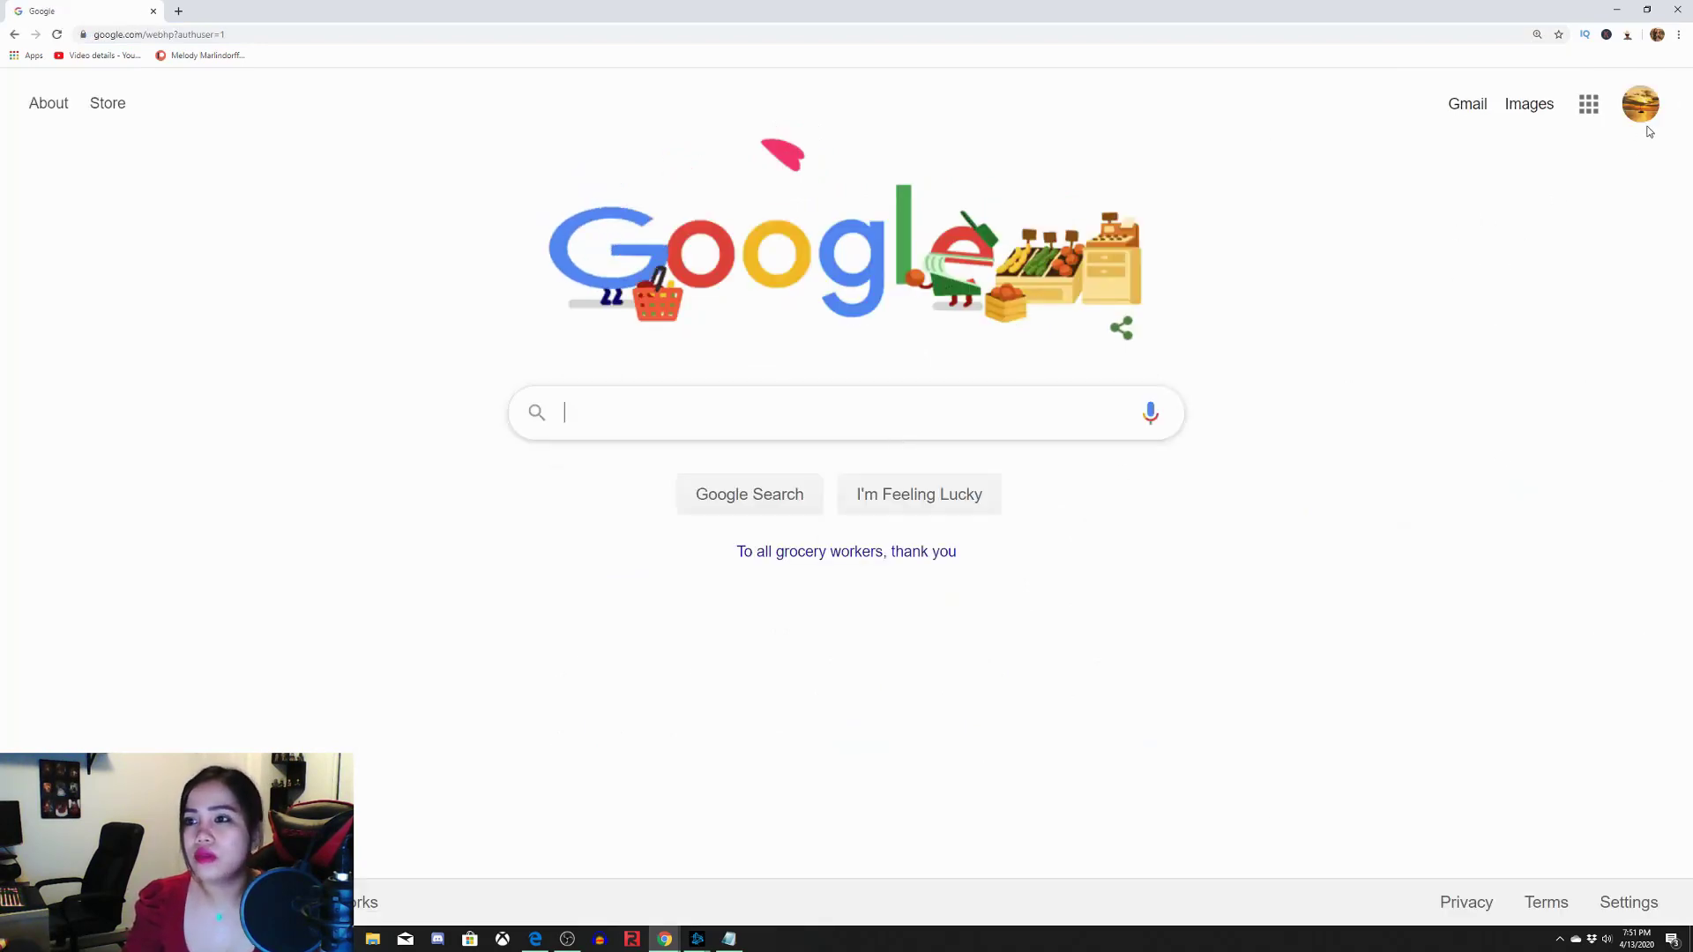
Open Chrome's Extensions page through the main menu's More tools submenu
left_click(1680, 36)
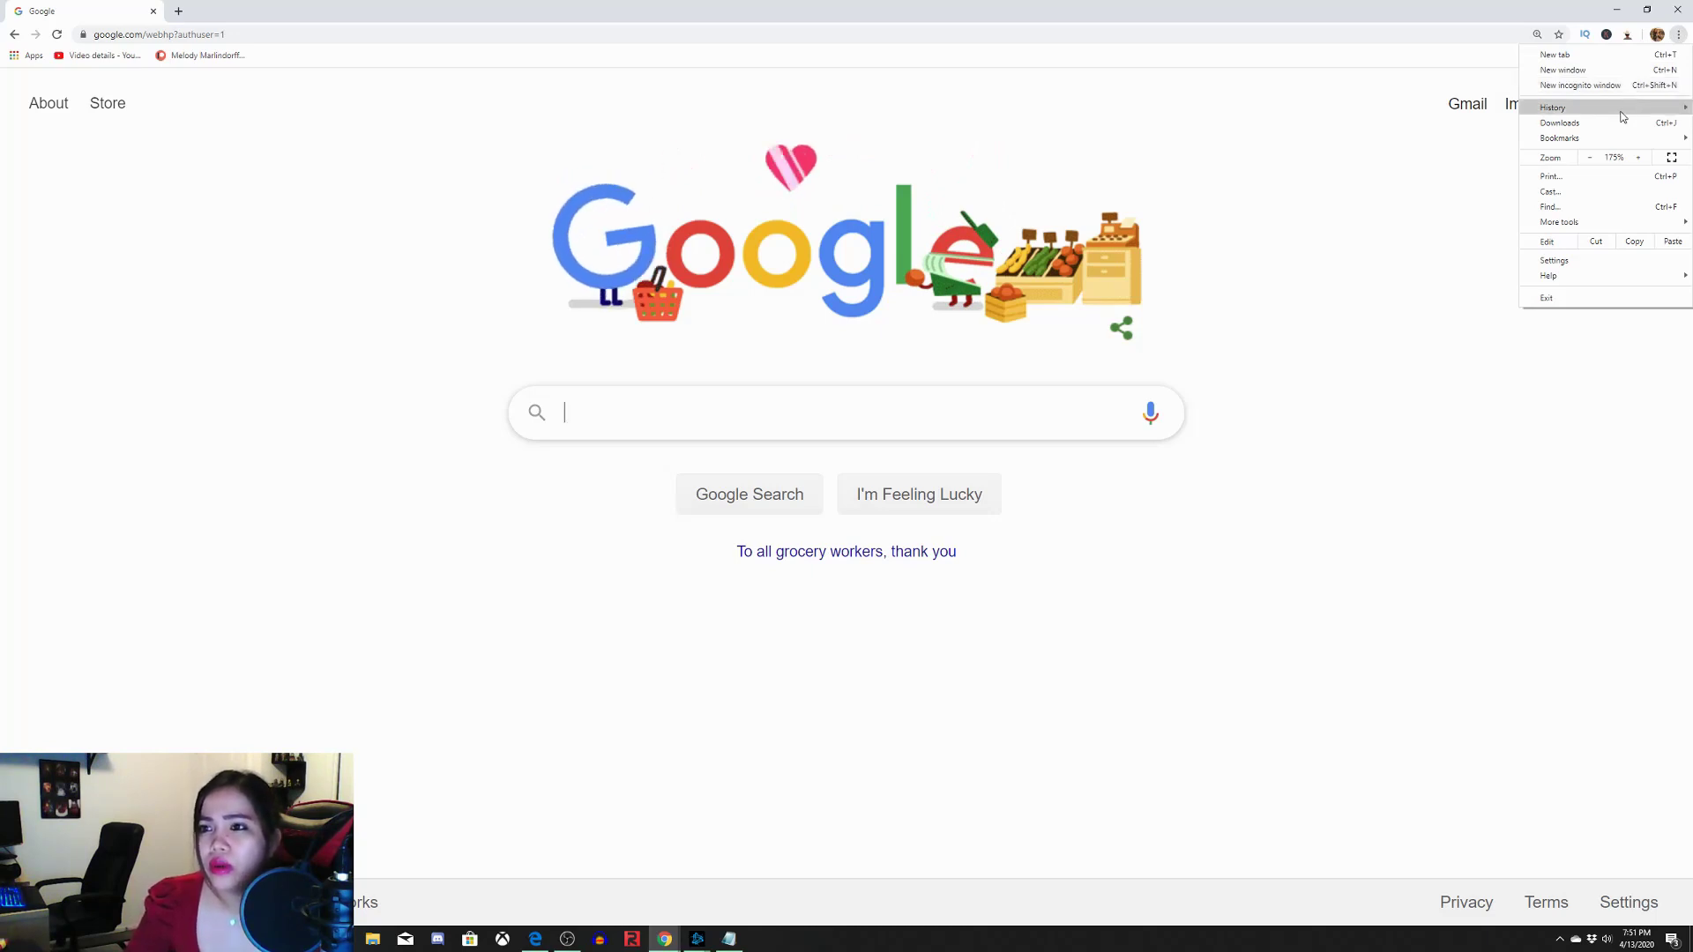
mouse_move(1620, 140)
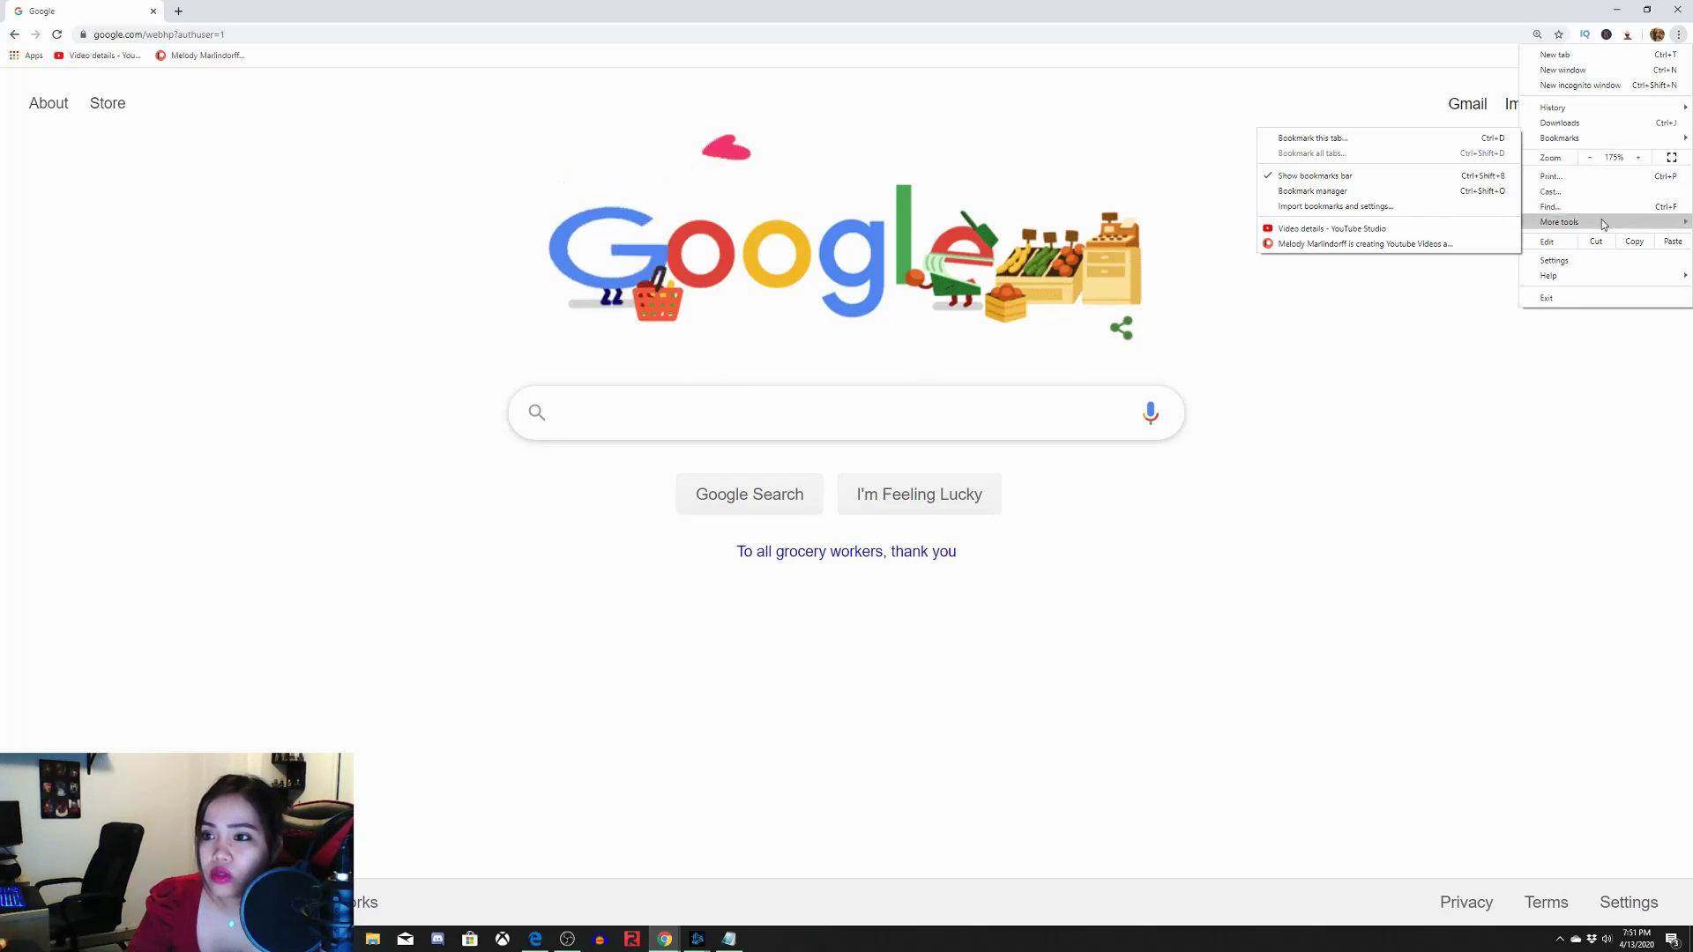
mouse_move(1603, 224)
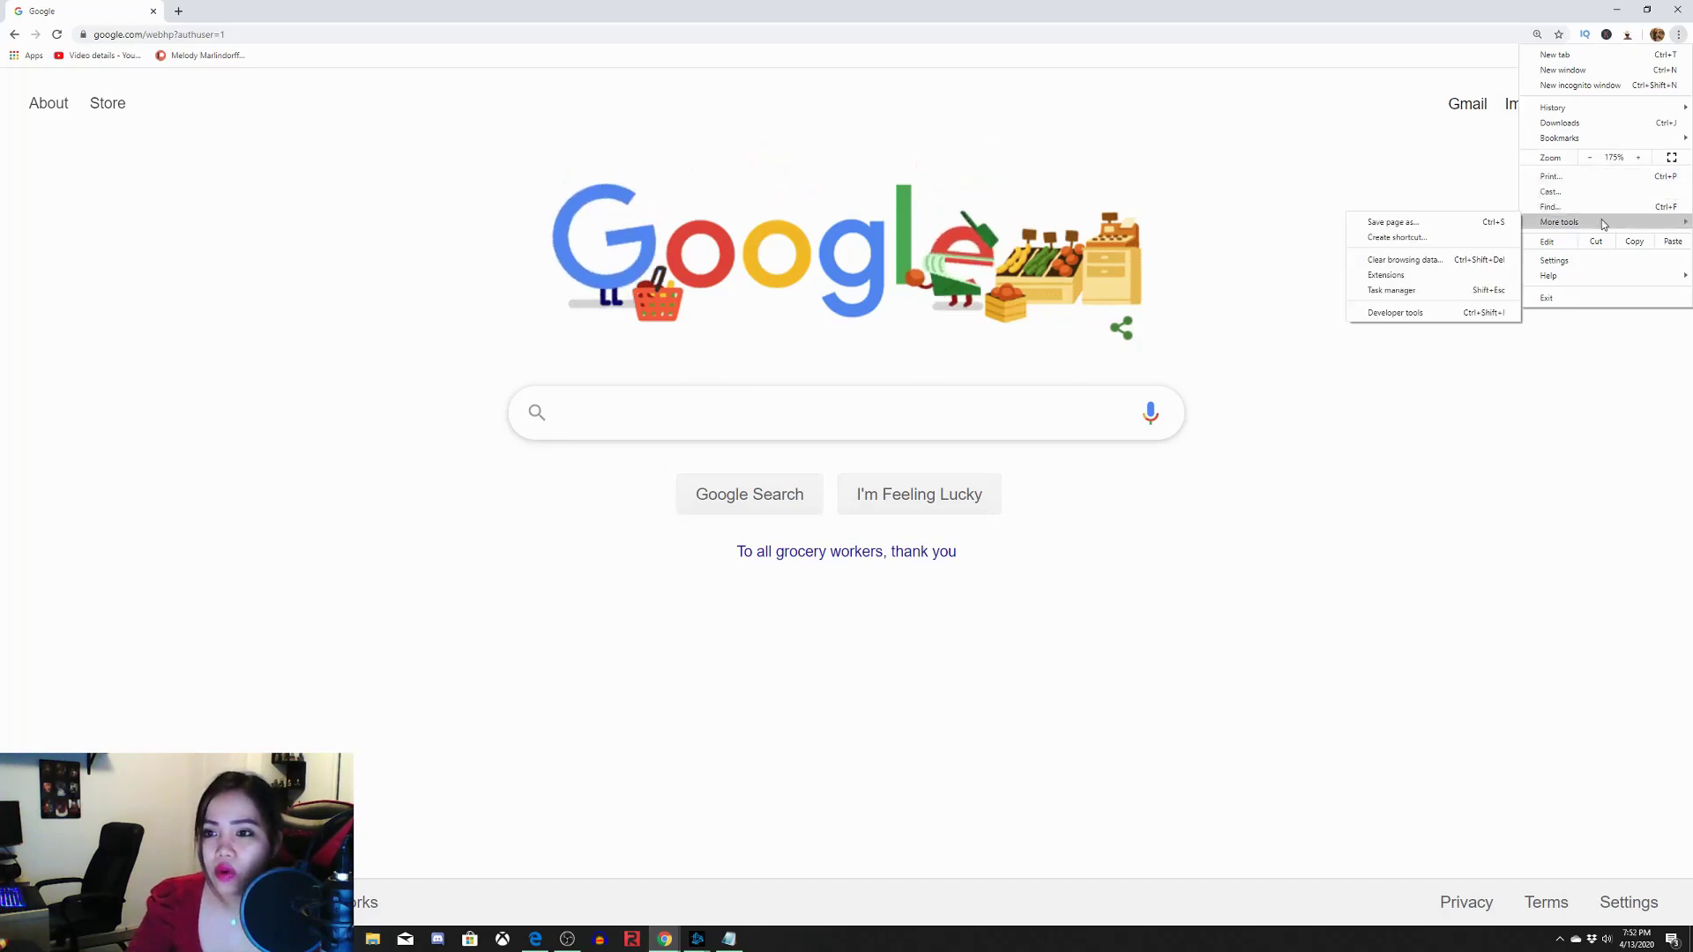
left_click(1479, 277)
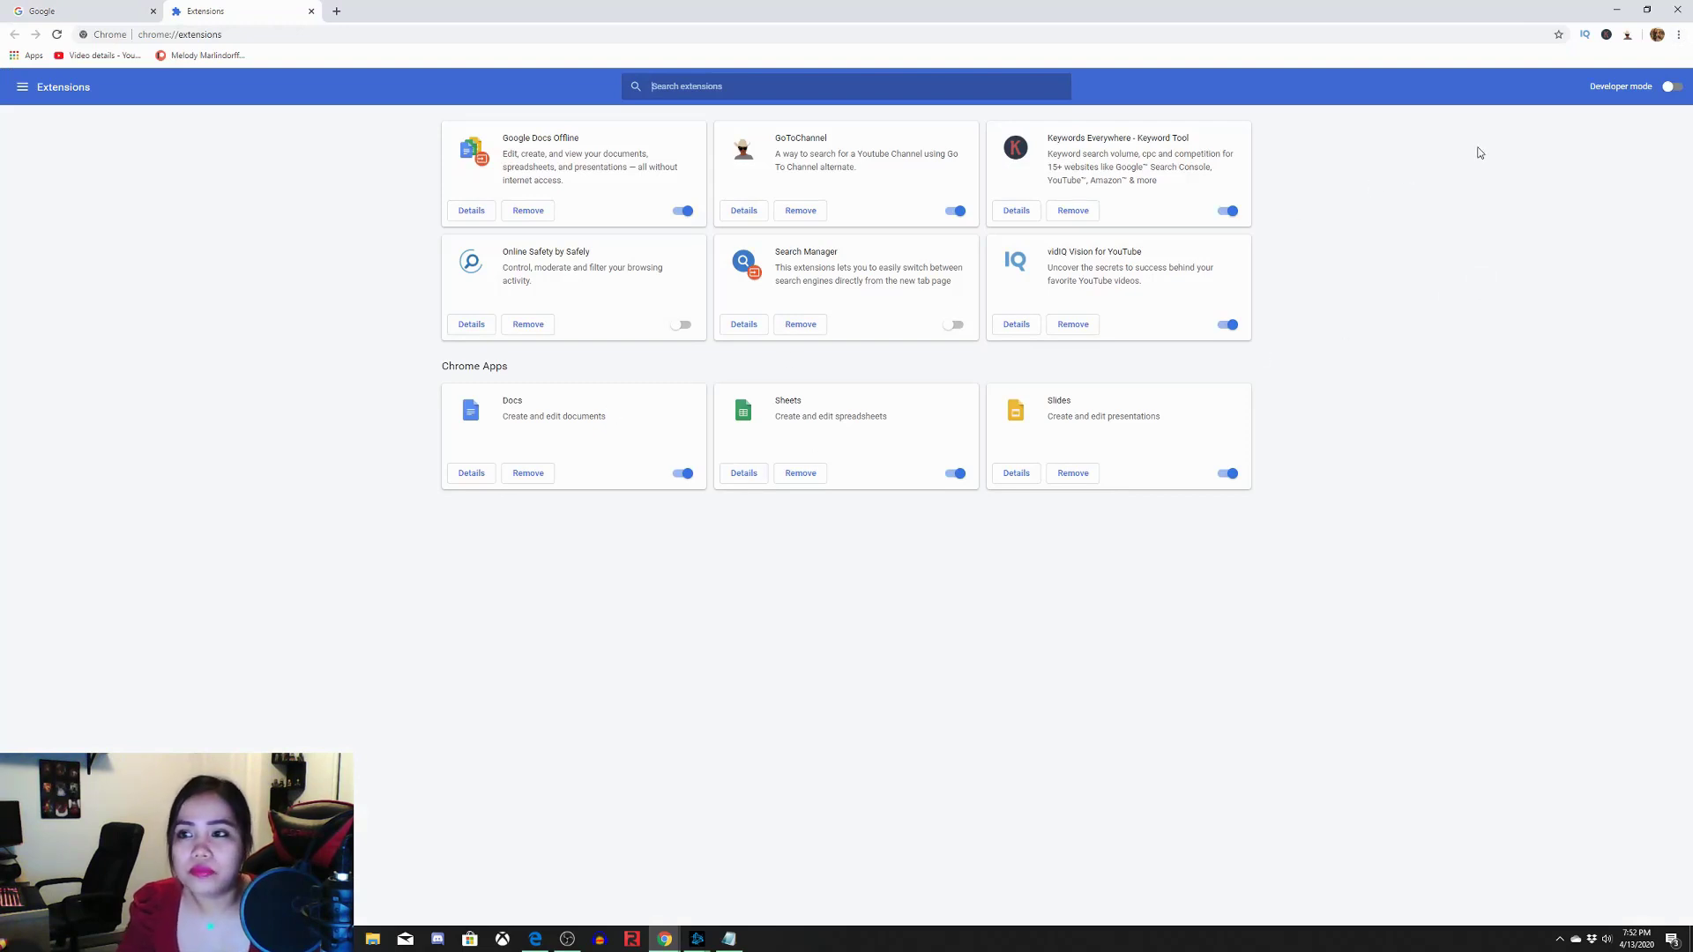
left_click(23, 89)
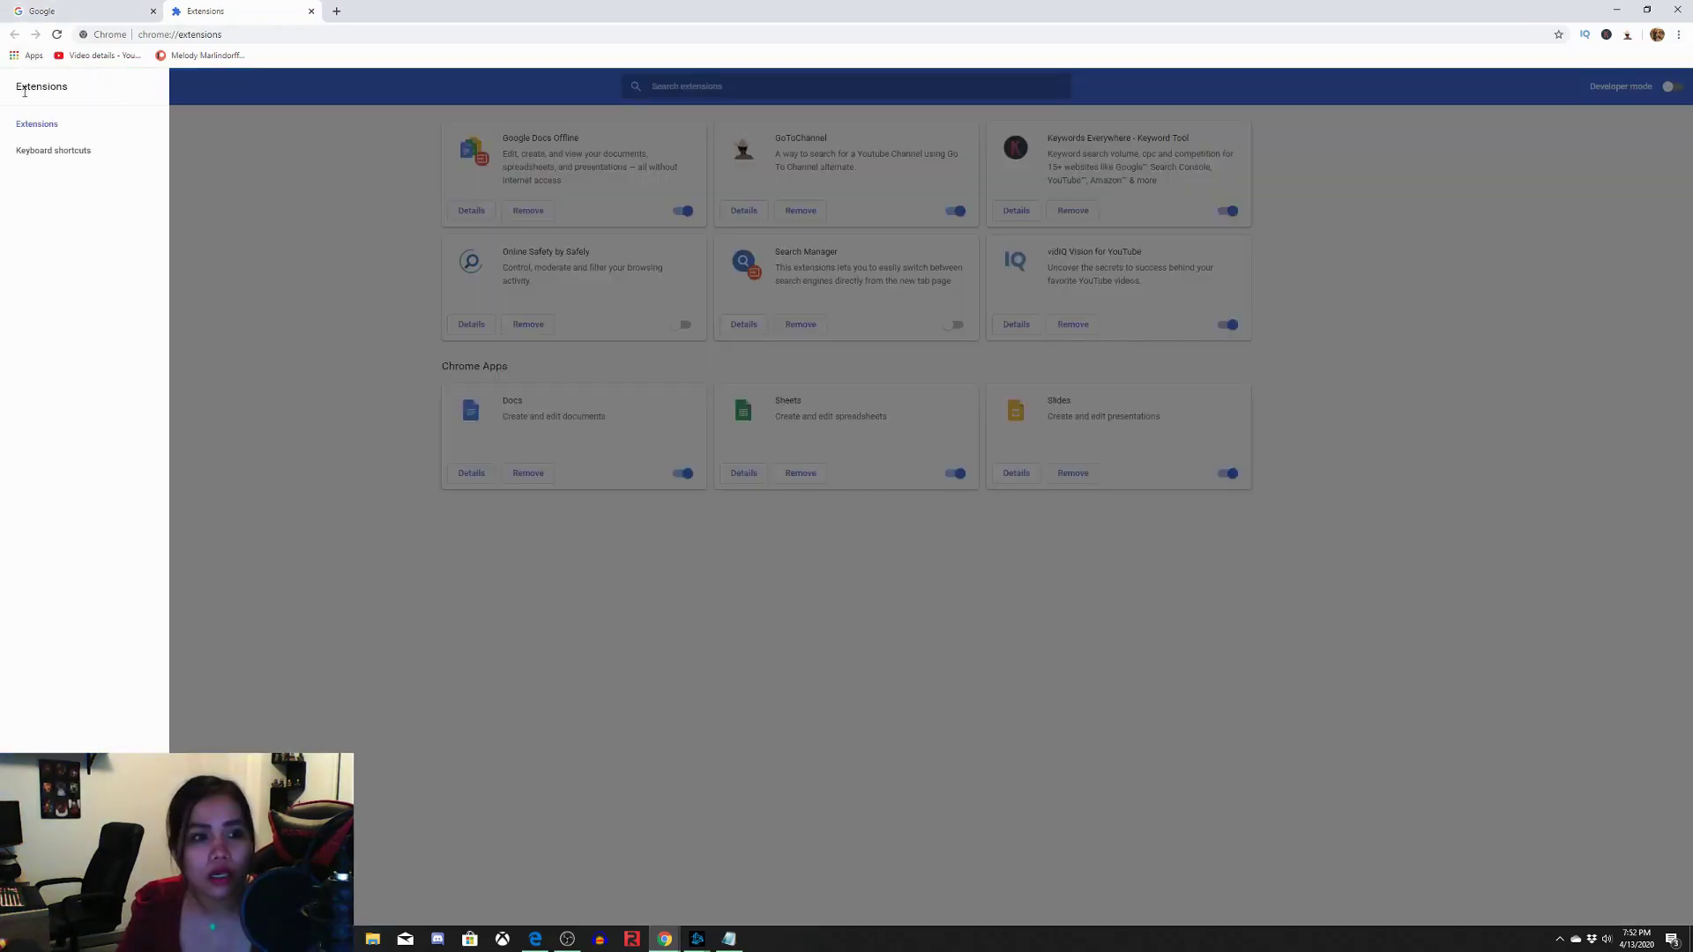
left_click(197, 159)
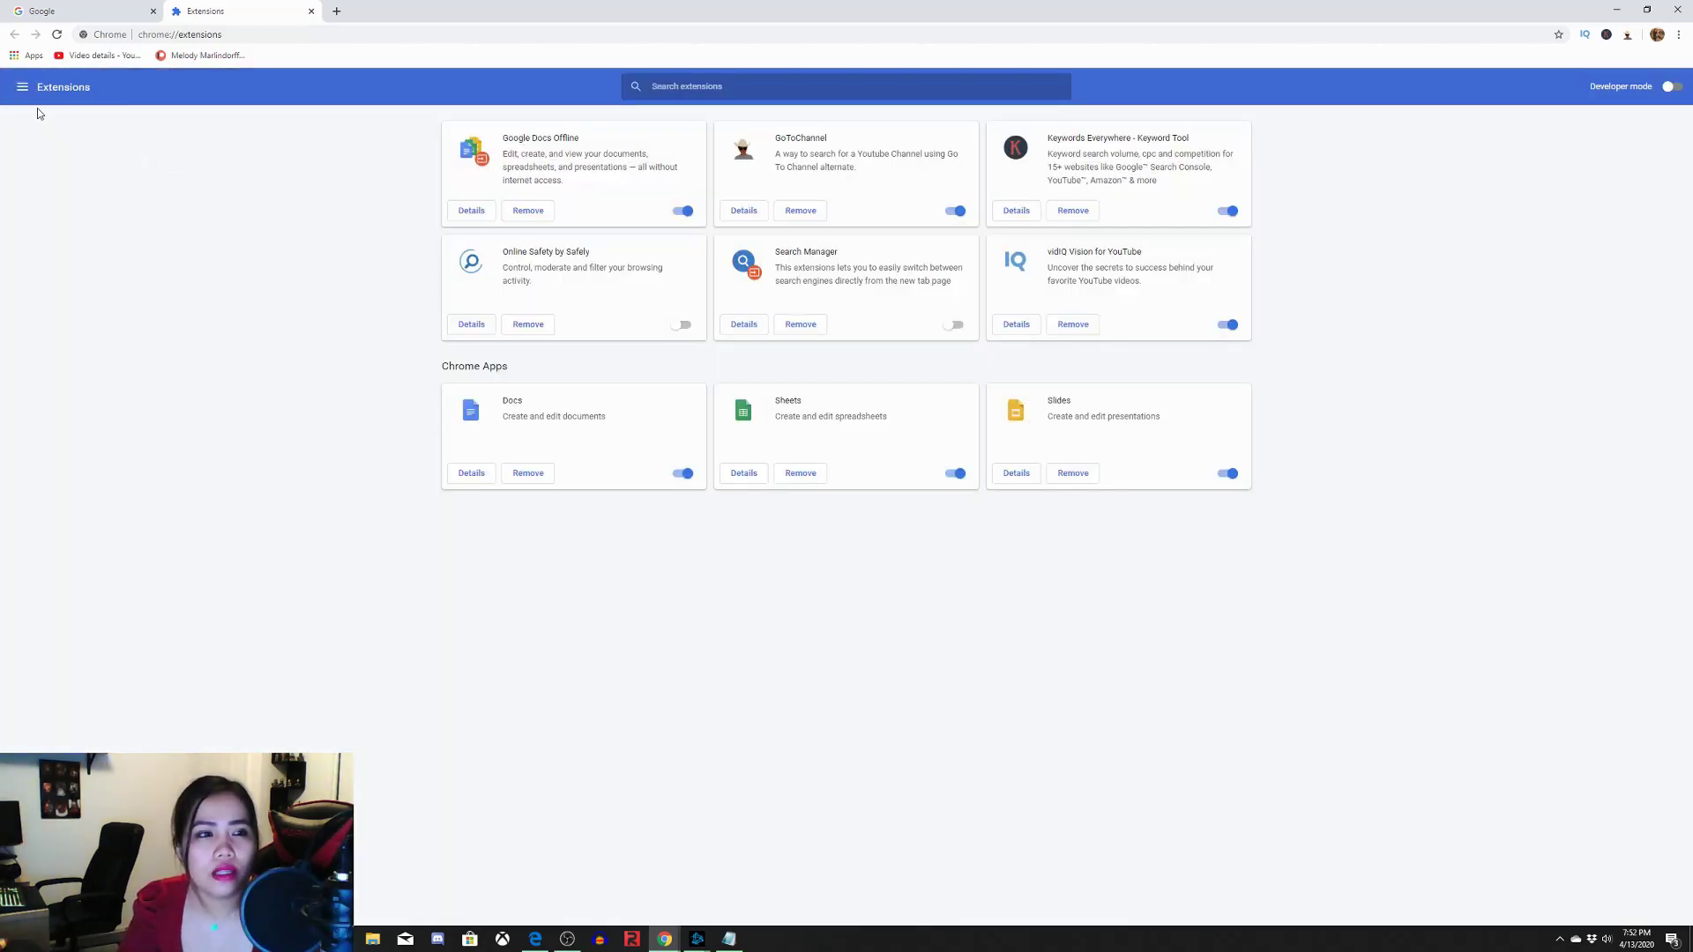
left_click(23, 88)
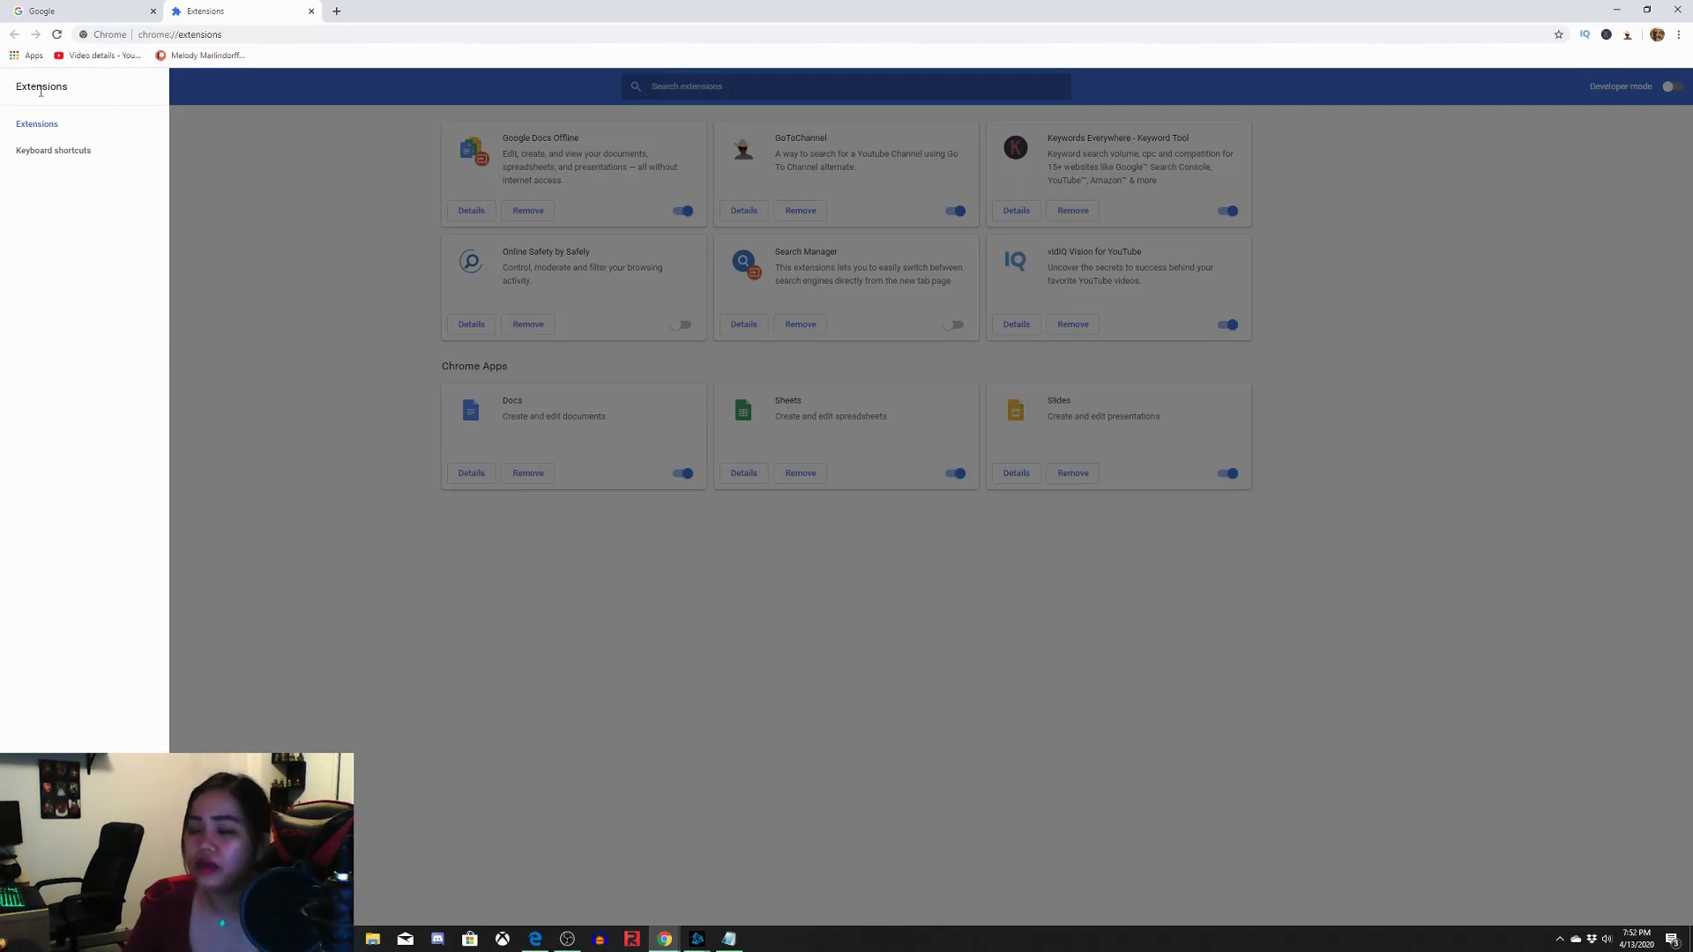
left_click(240, 187)
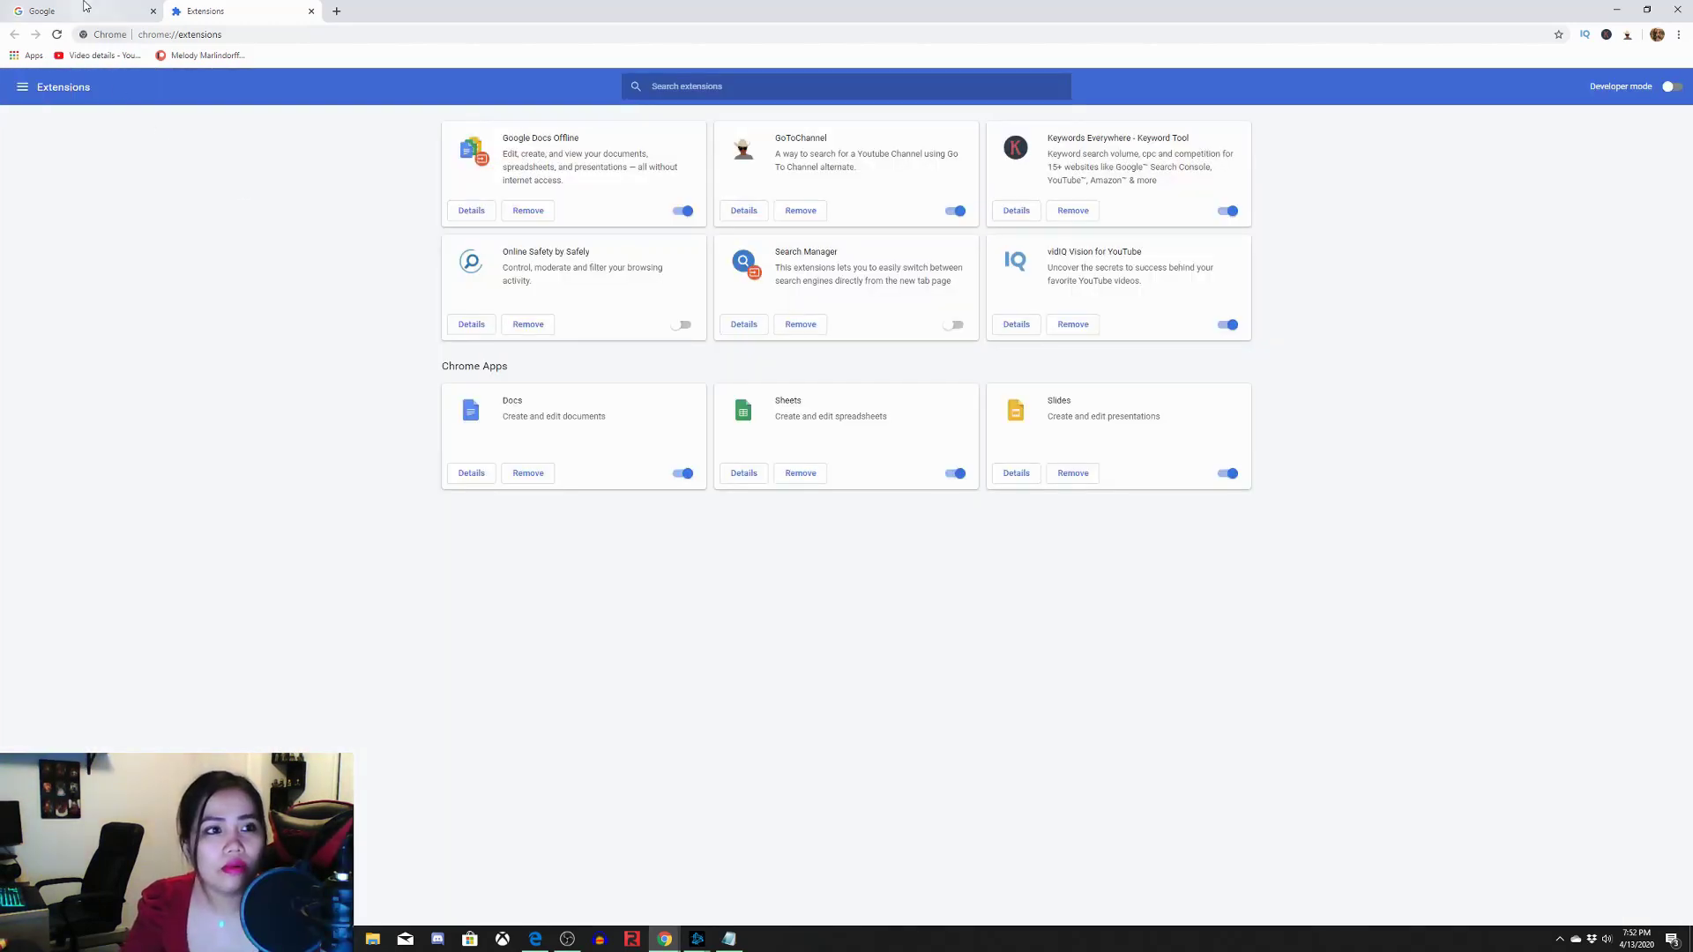
left_click(85, 6)
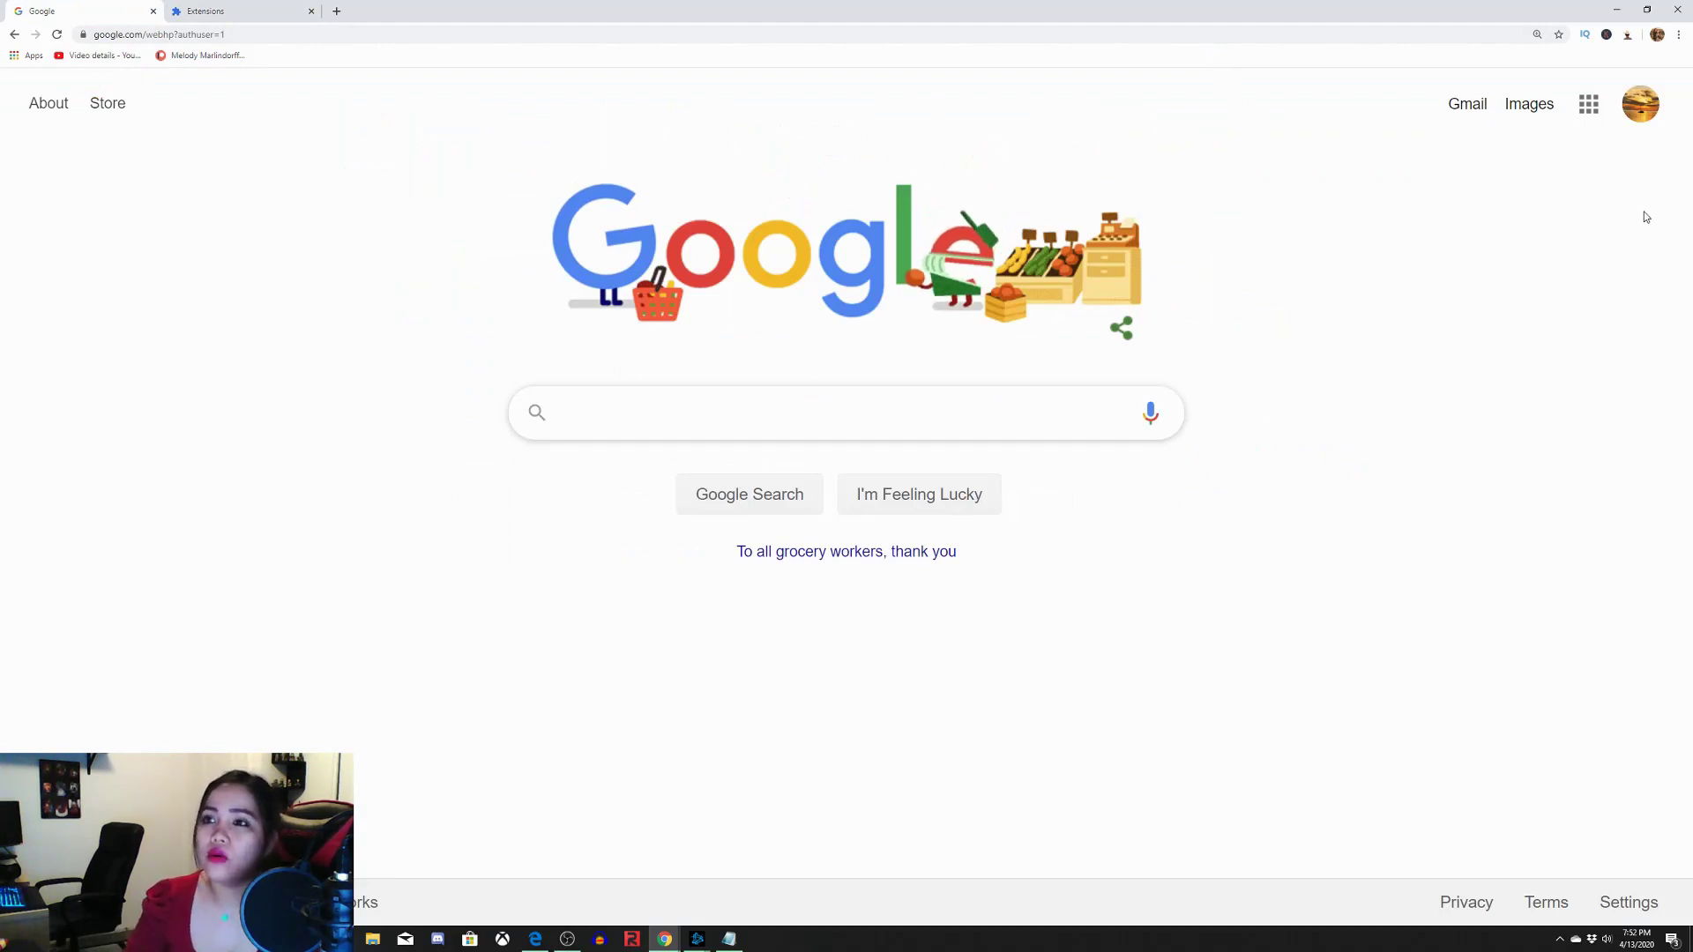
left_click(1679, 35)
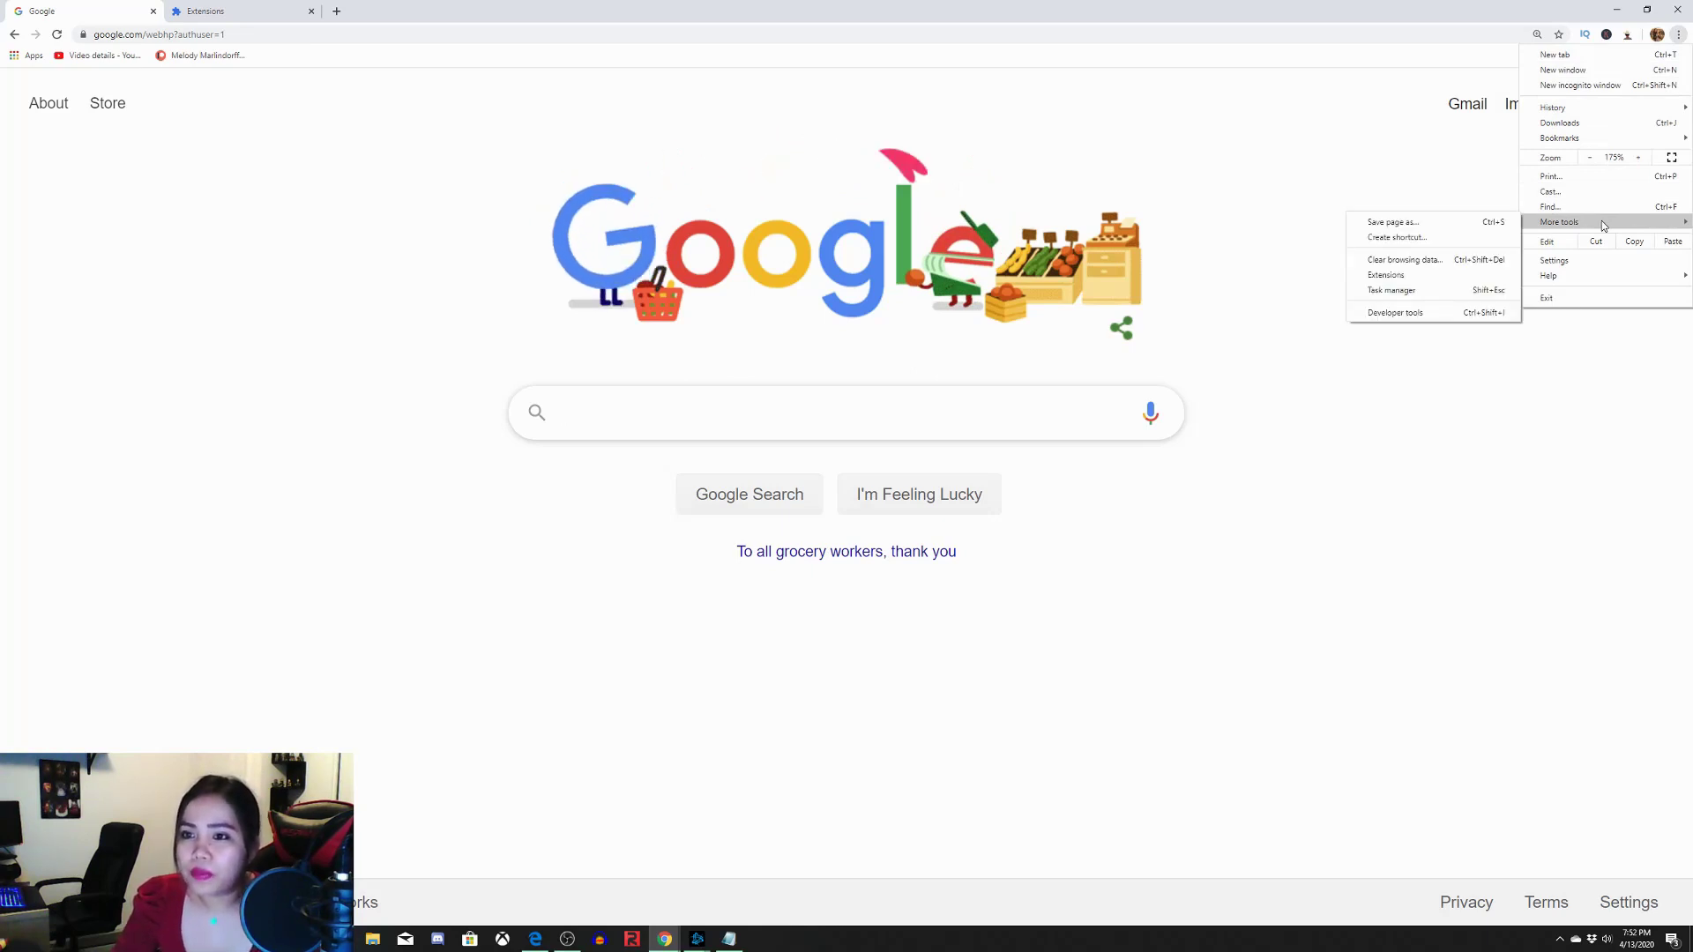
left_click(1485, 280)
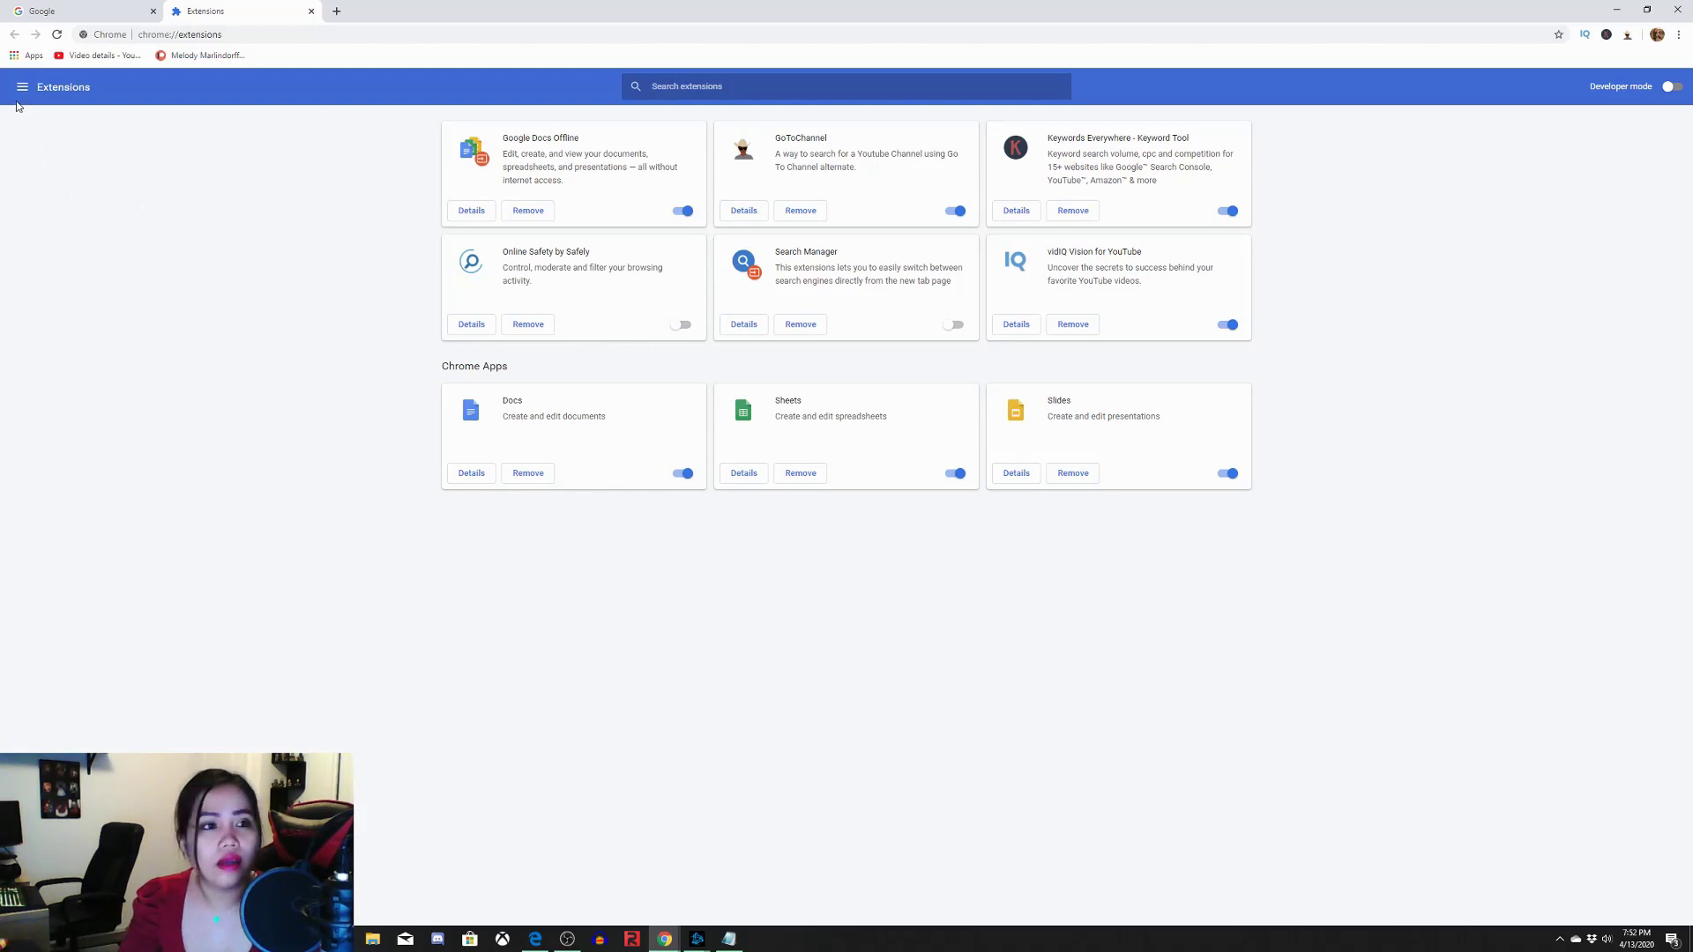
Open the Chrome Web Store from the Extensions page's side drawer
left_click(22, 86)
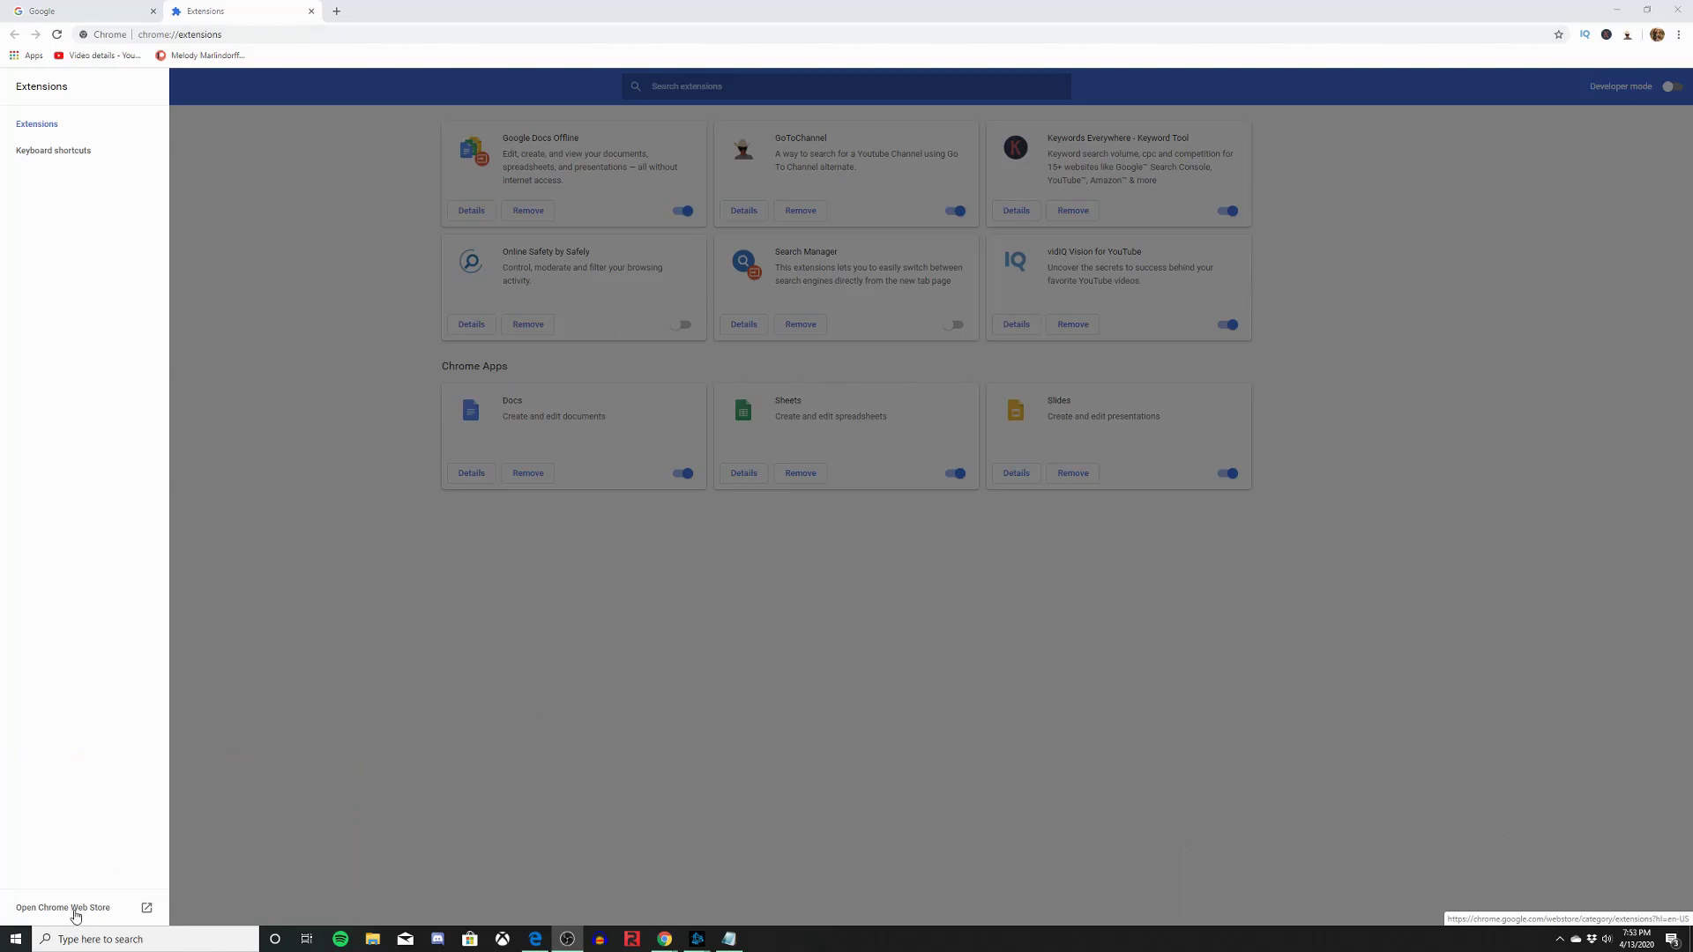
left_click(75, 918)
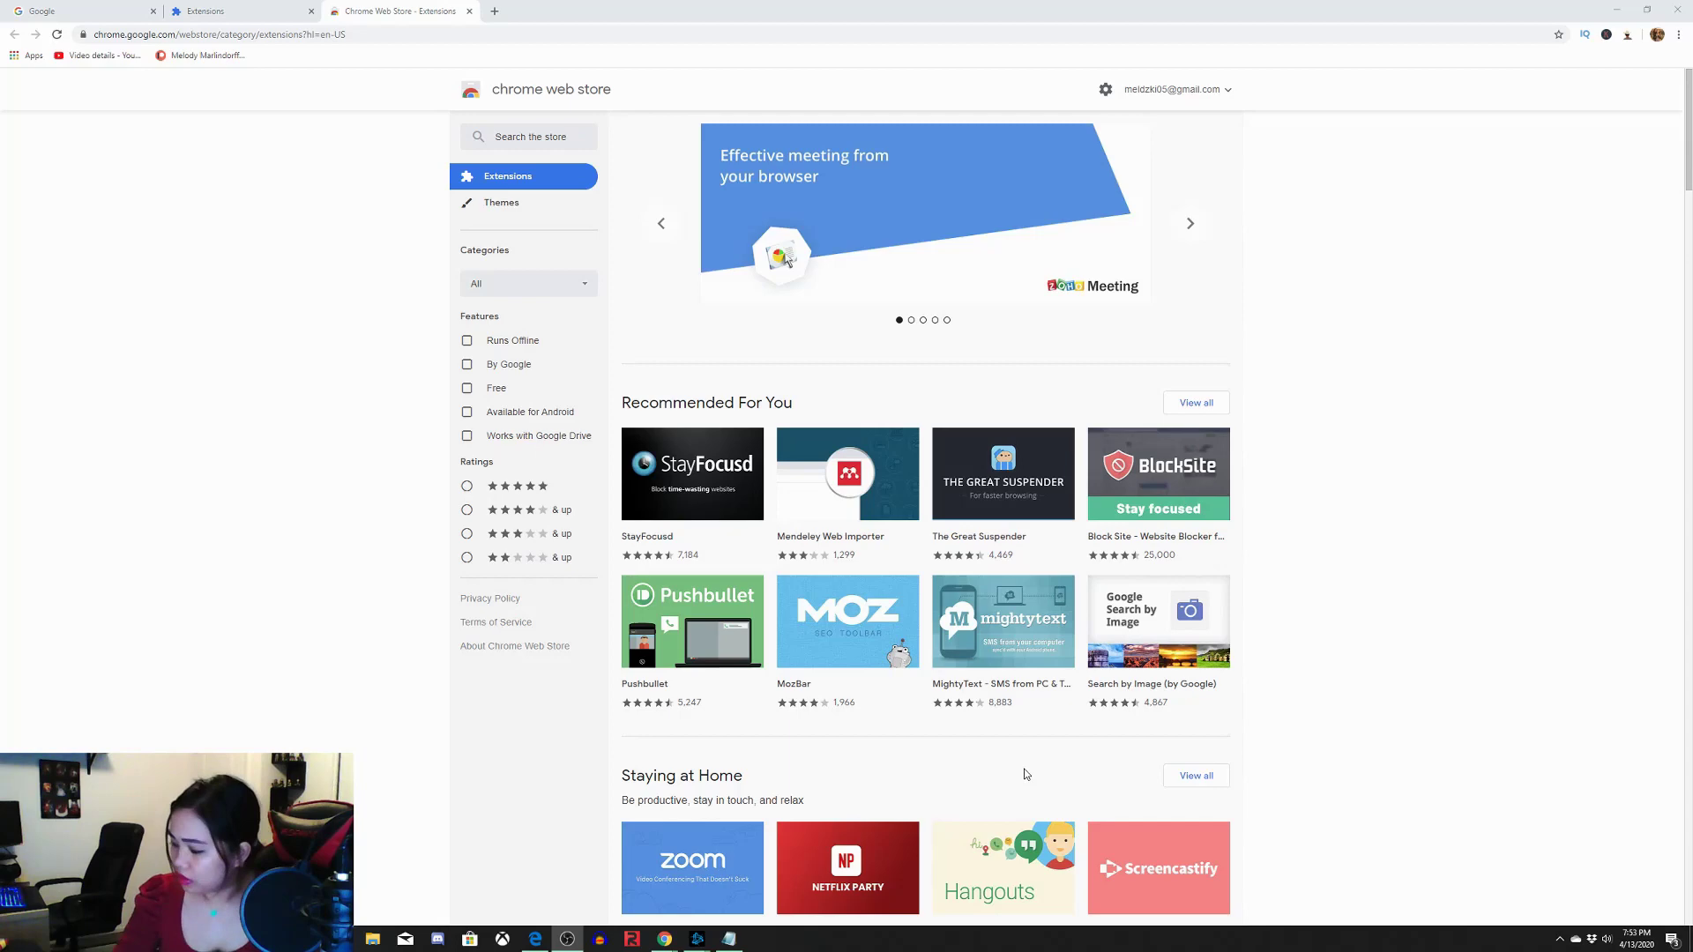
Search the Chrome Web Store for 'Gotochannel'
left_click(513, 139)
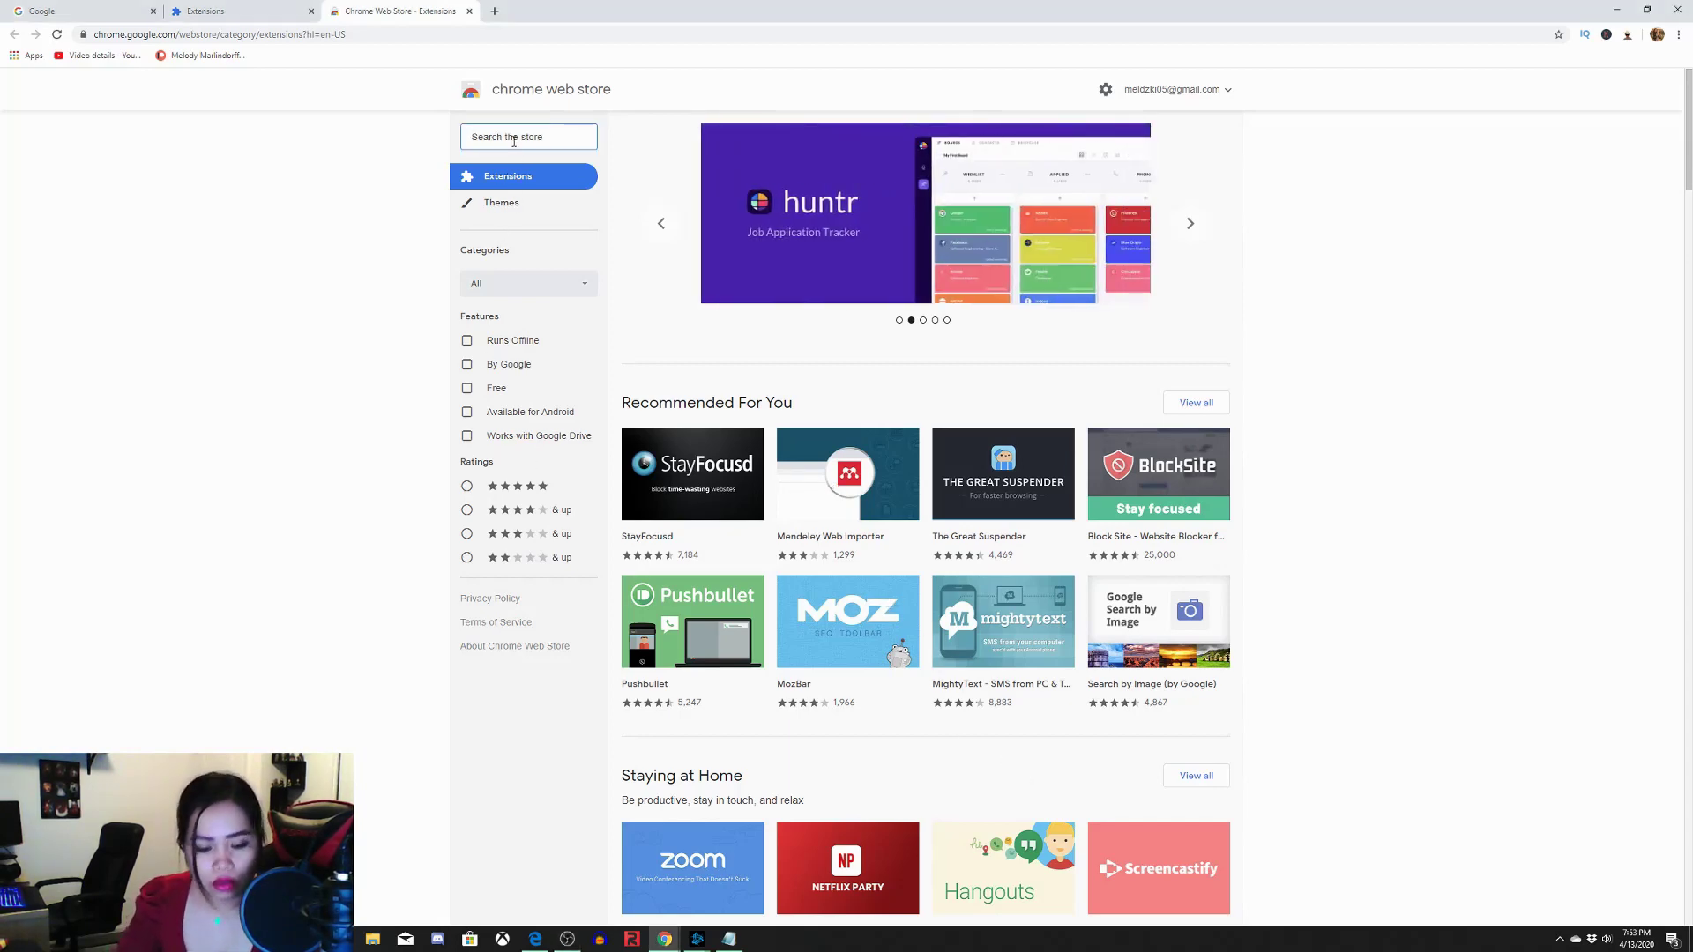
type("Goto")
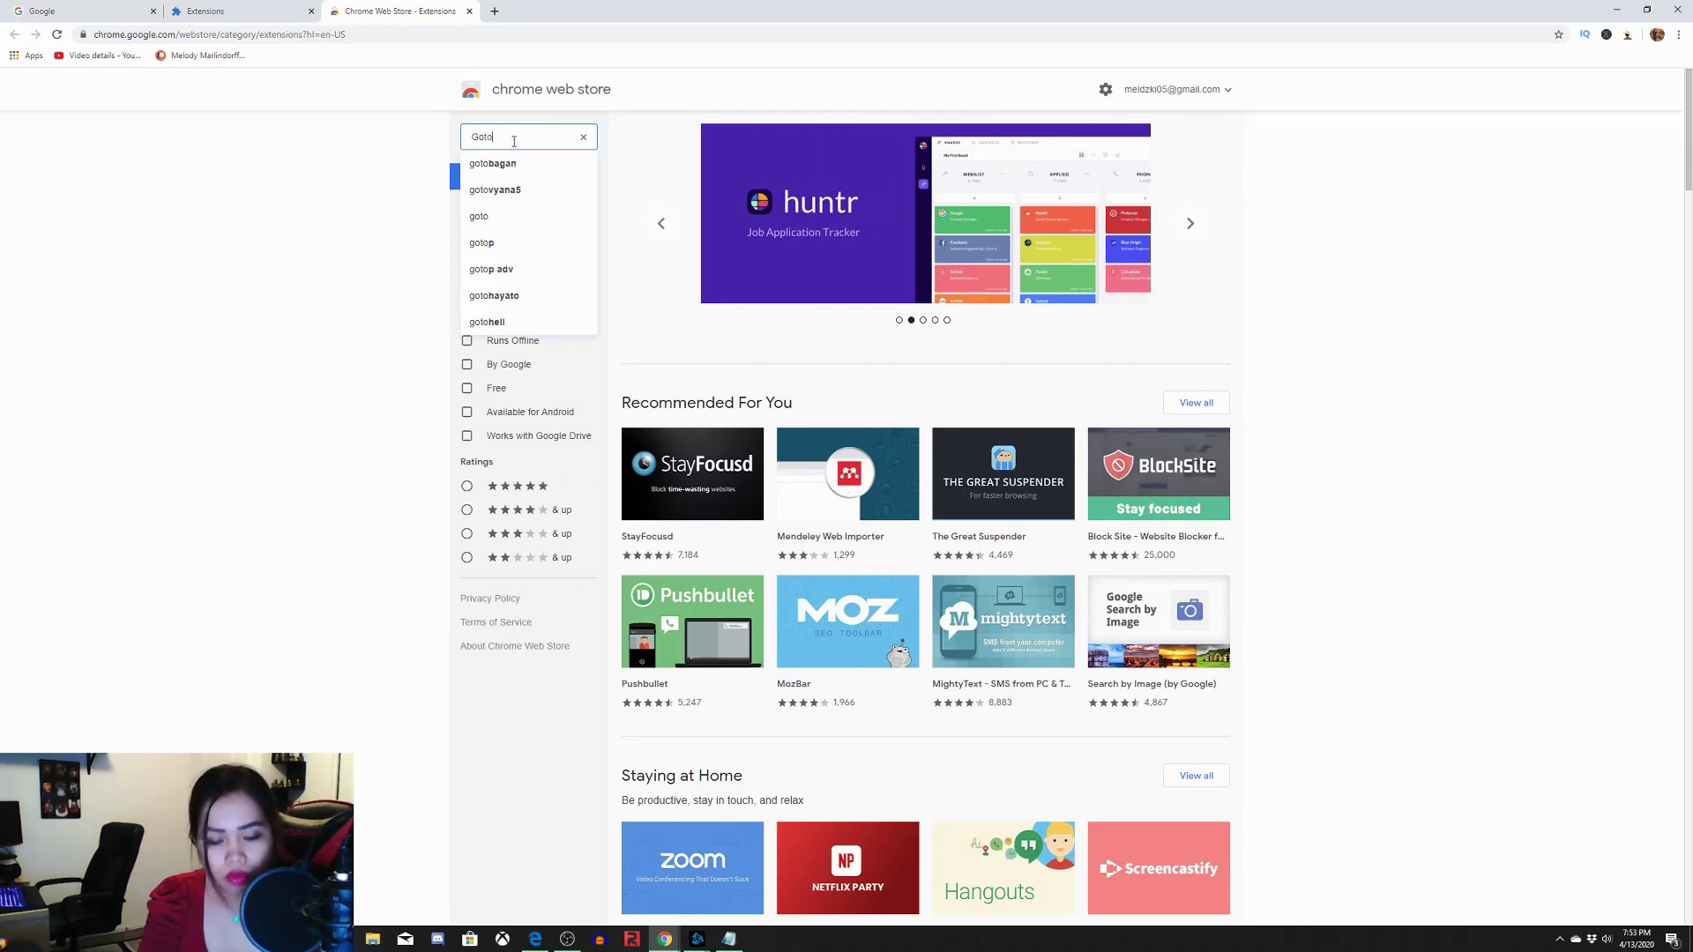
type("chann")
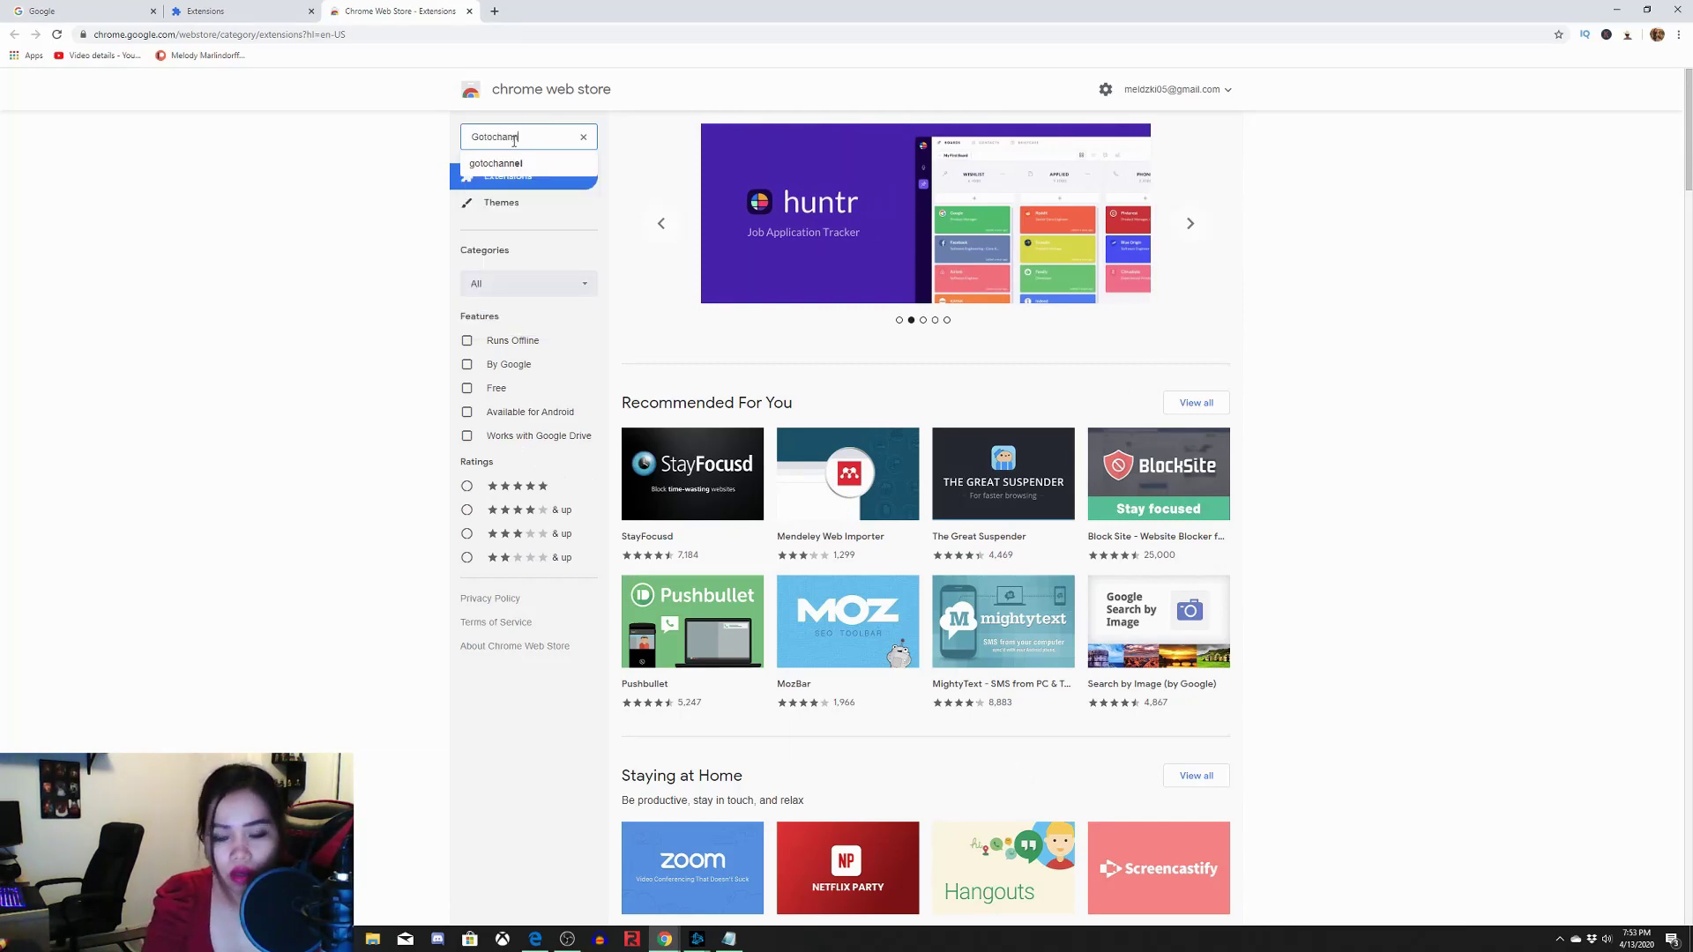
type("el")
key("Return")
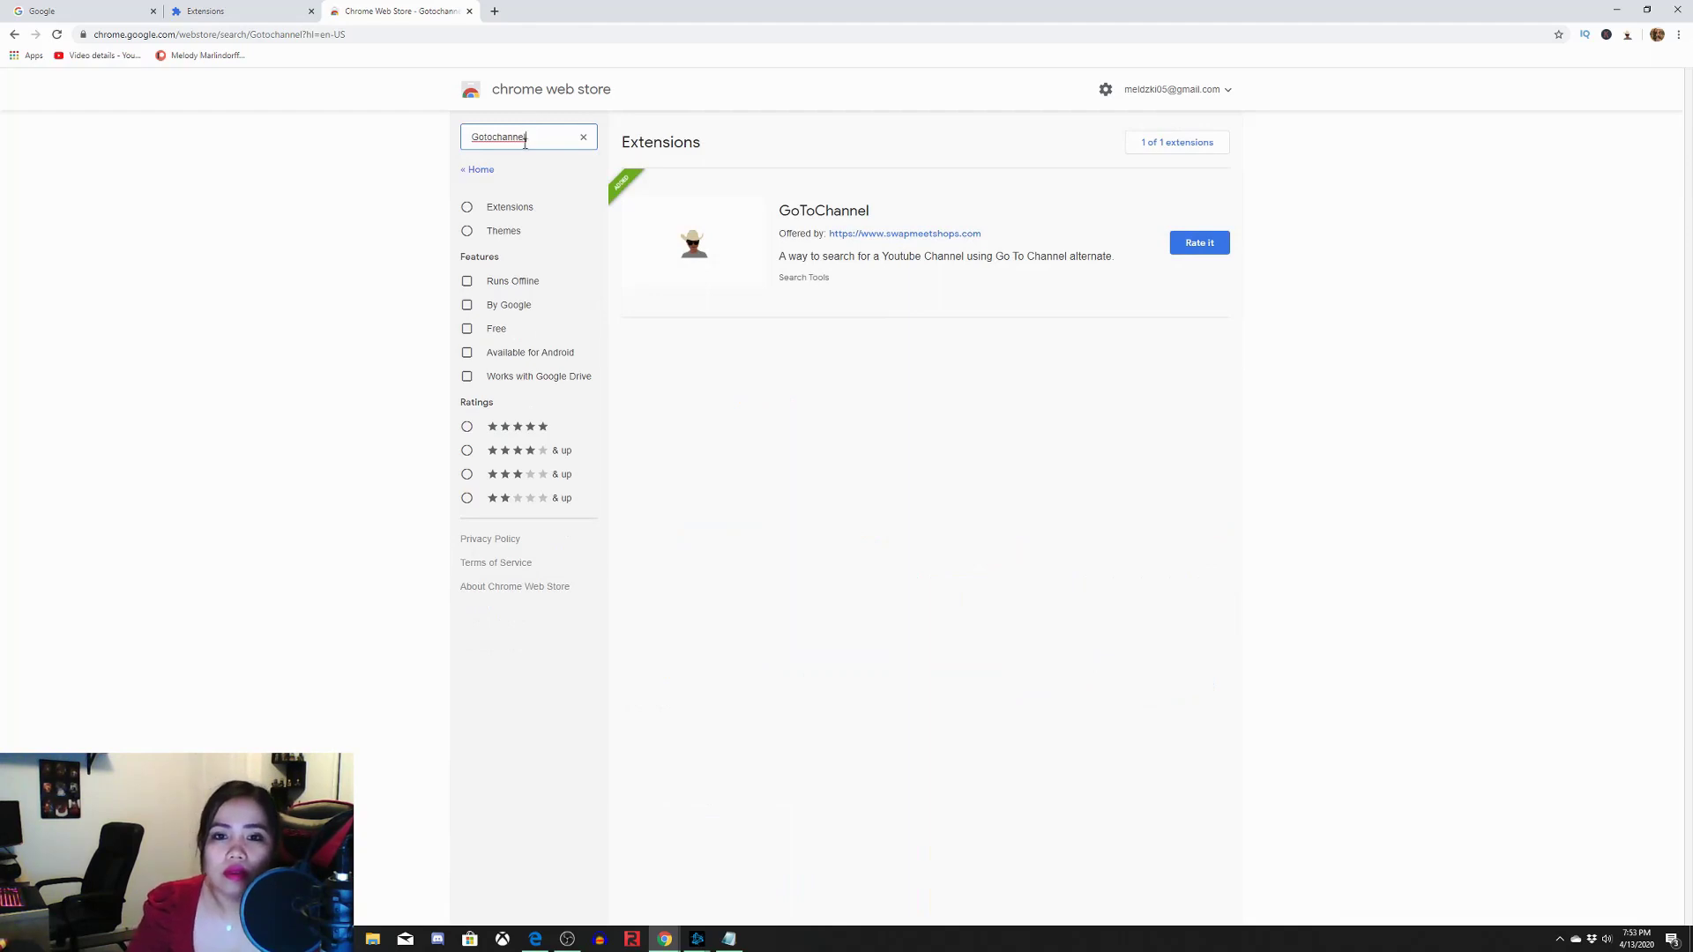
Return to the Google tab and enter youtube in the address bar
left_click(1023, 343)
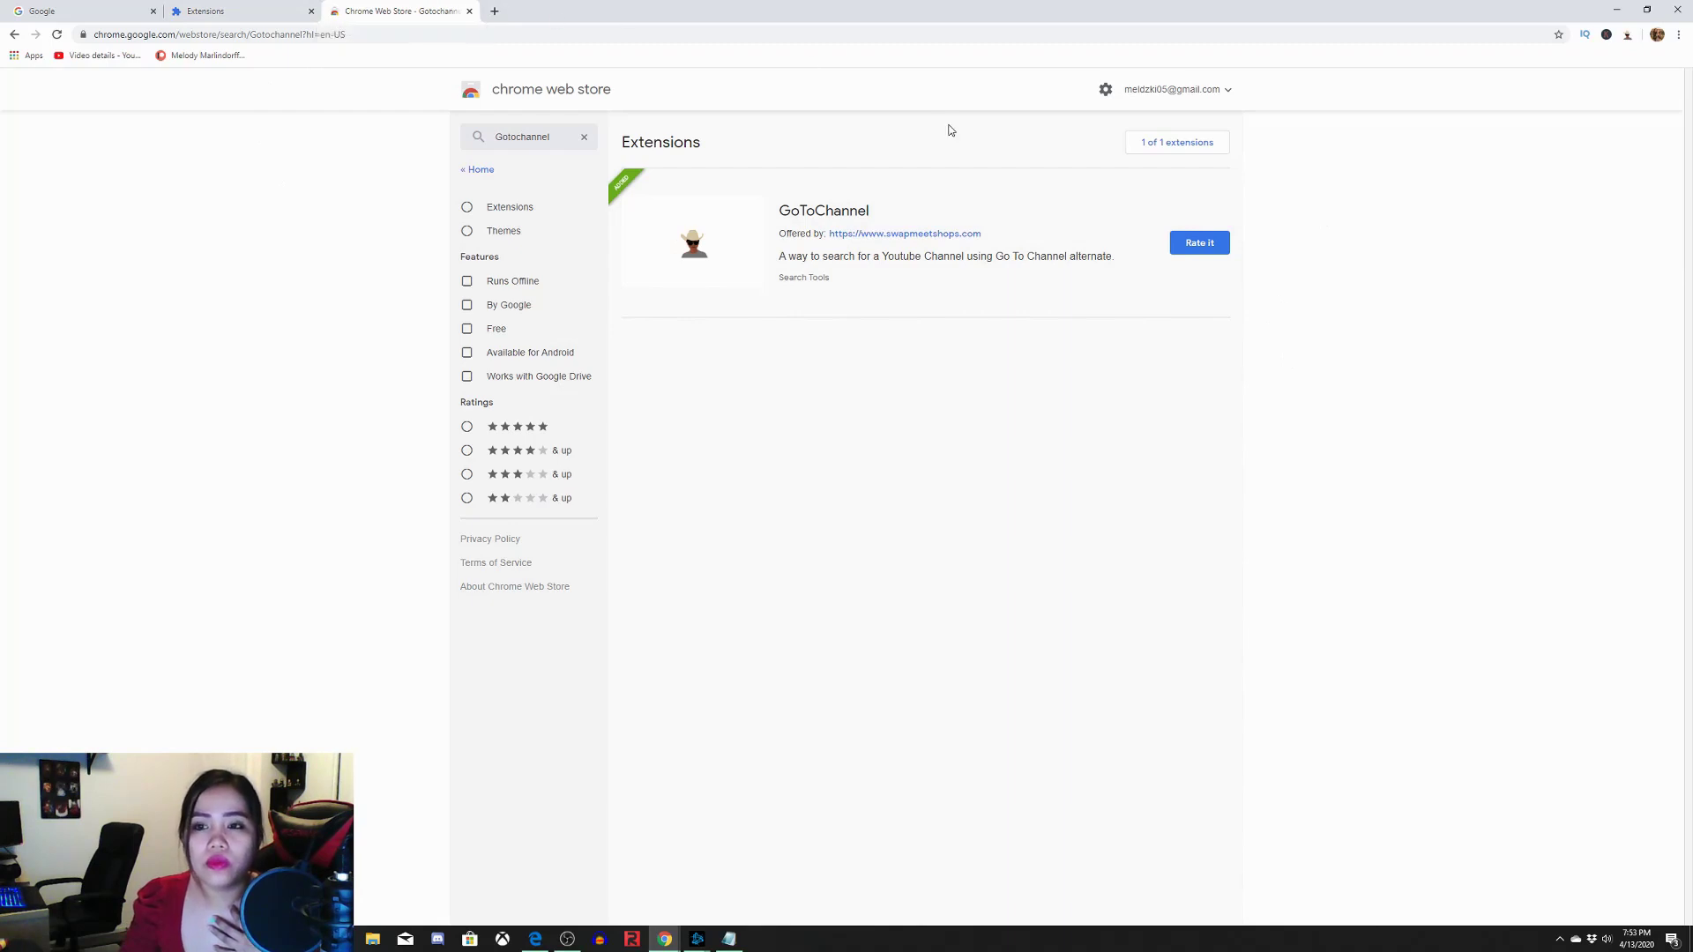
left_click(98, 14)
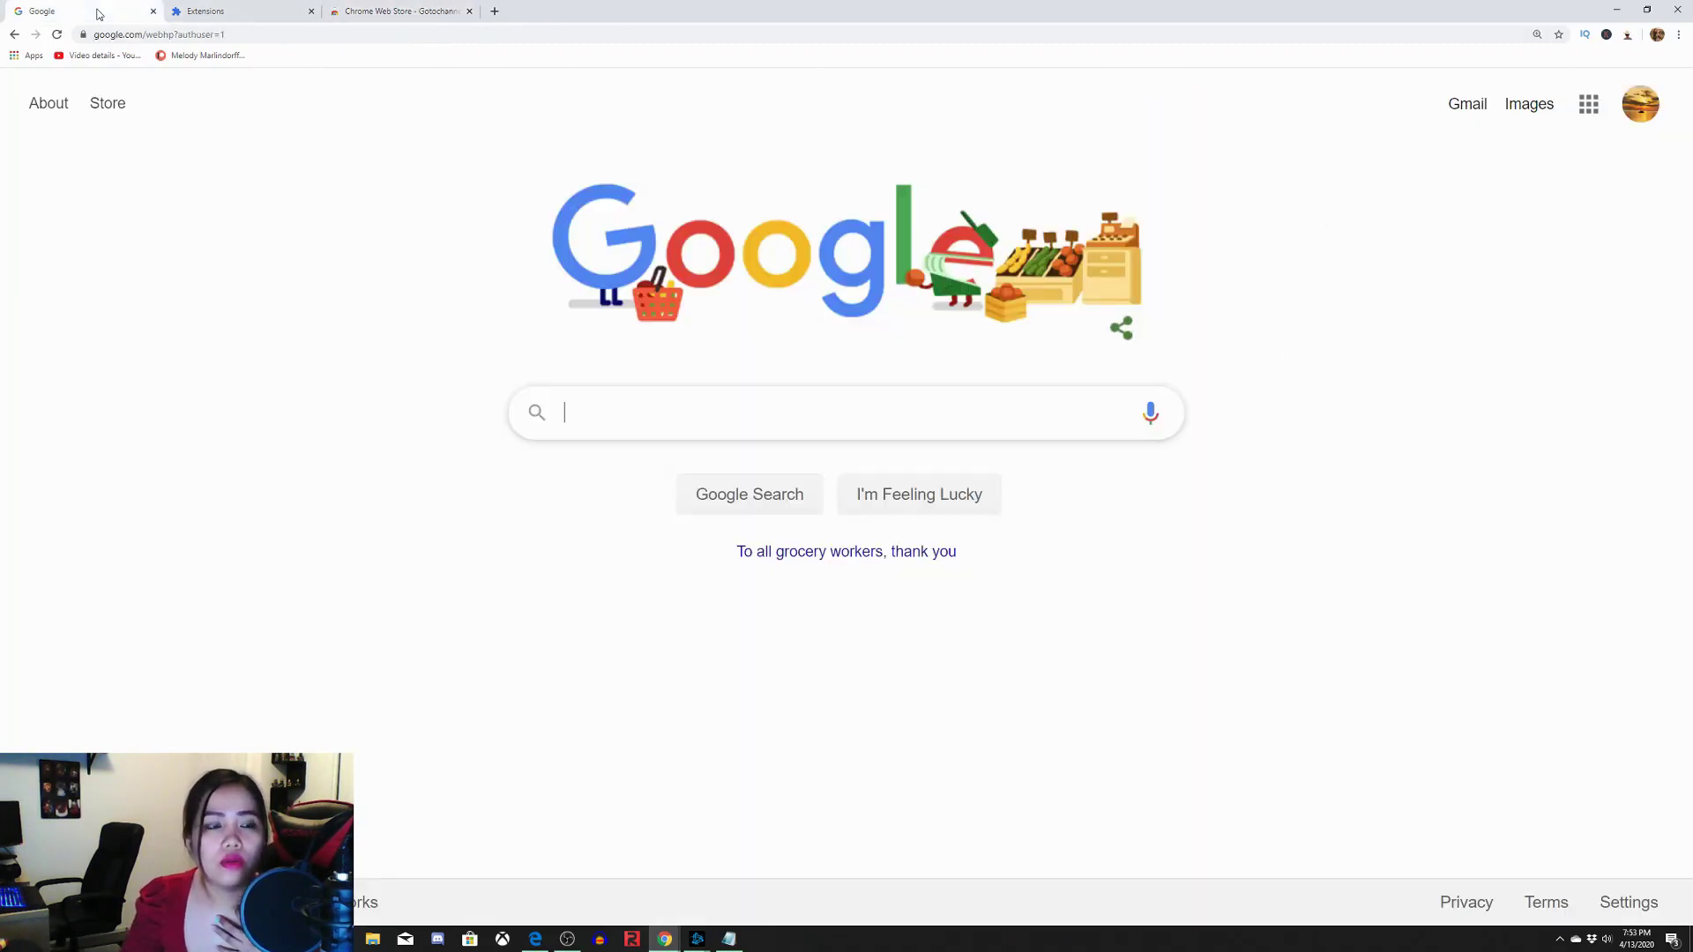
key("ctrl+l")
type("youtube.com")
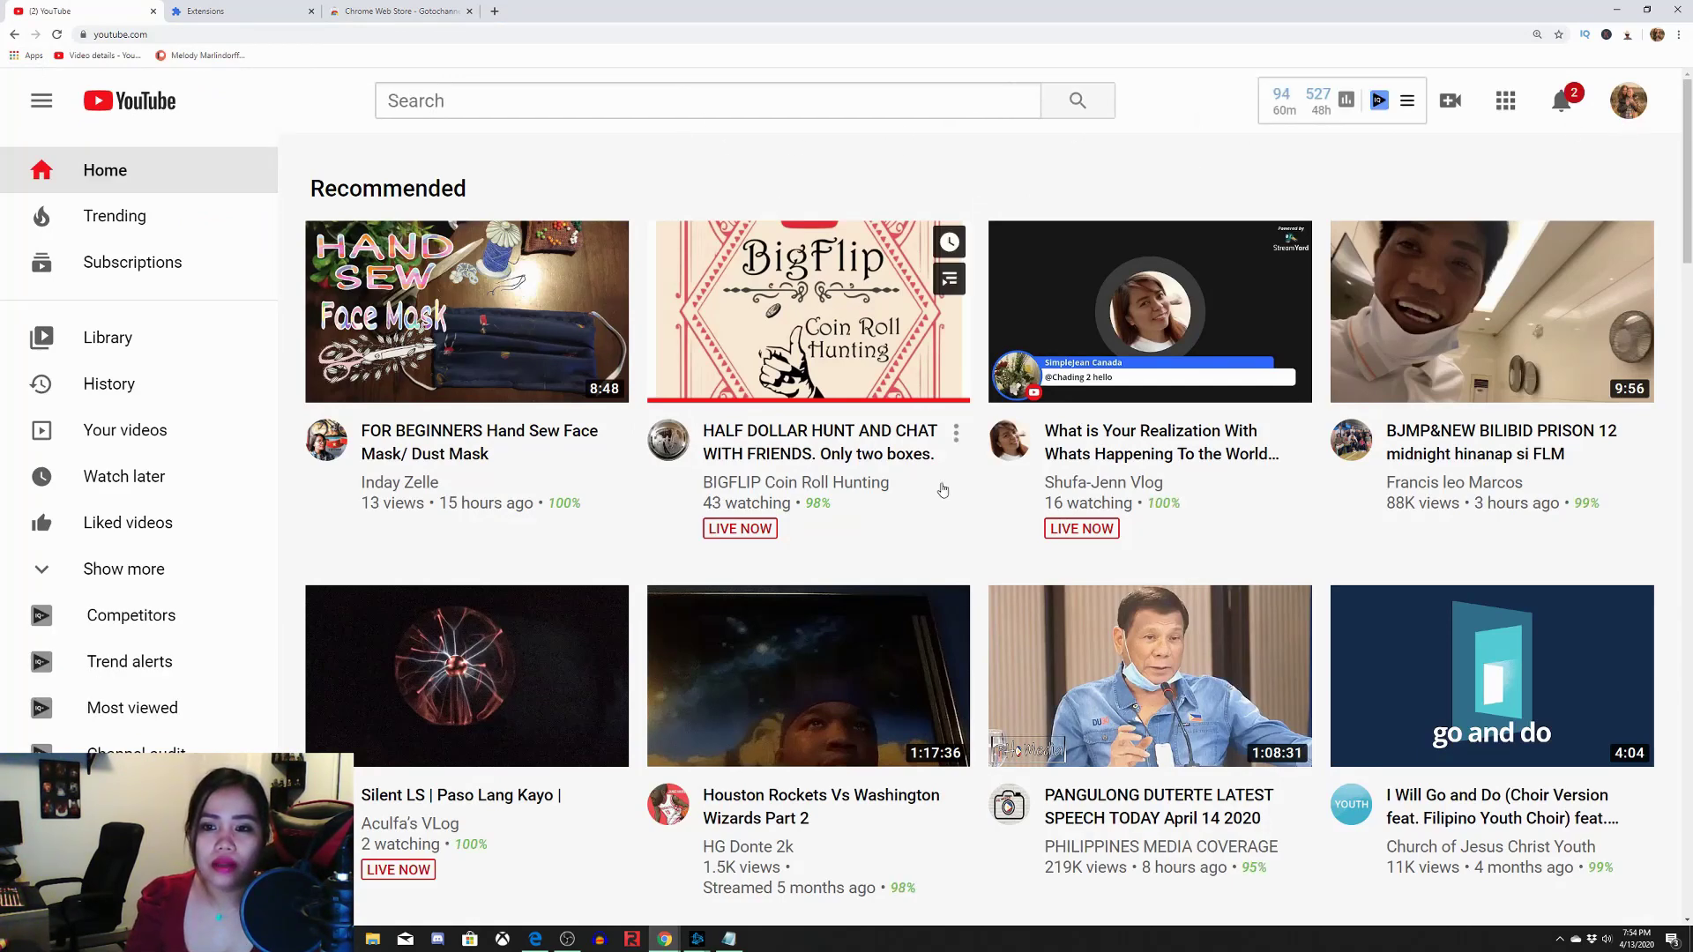
Scroll the sidebar's Subscriptions list and open the channel marked as live
scroll(975, 617, "down", 7)
scroll(974, 620, "down", 3)
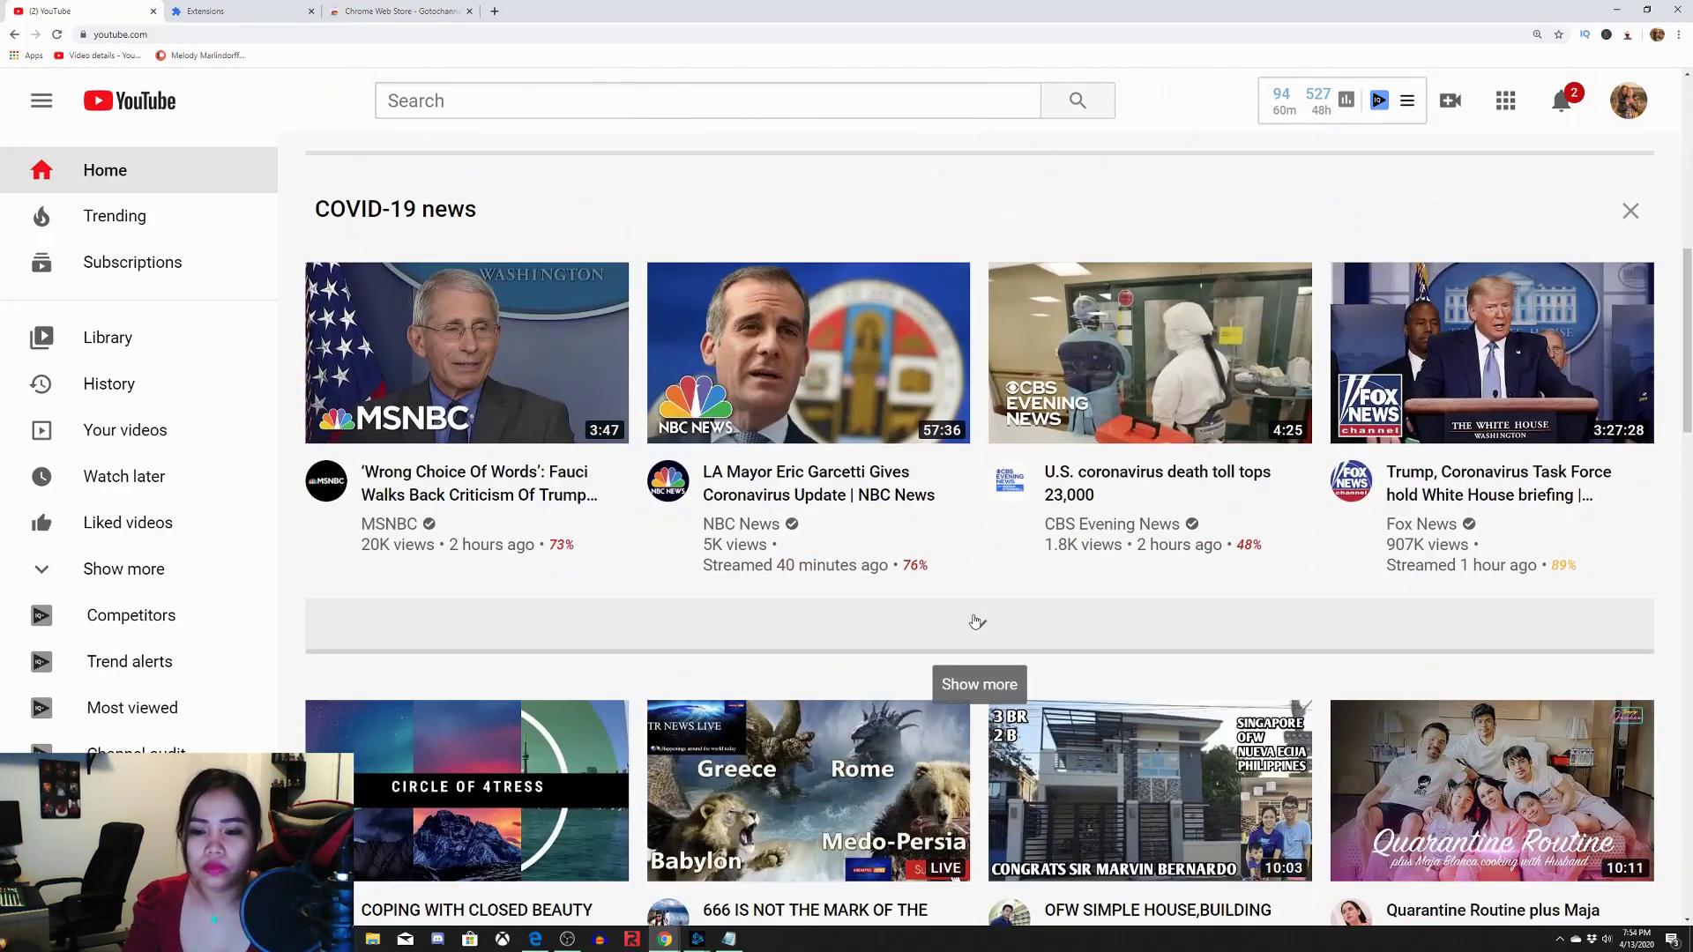
scroll(975, 620, "up", 3)
scroll(79, 721, "down", 5)
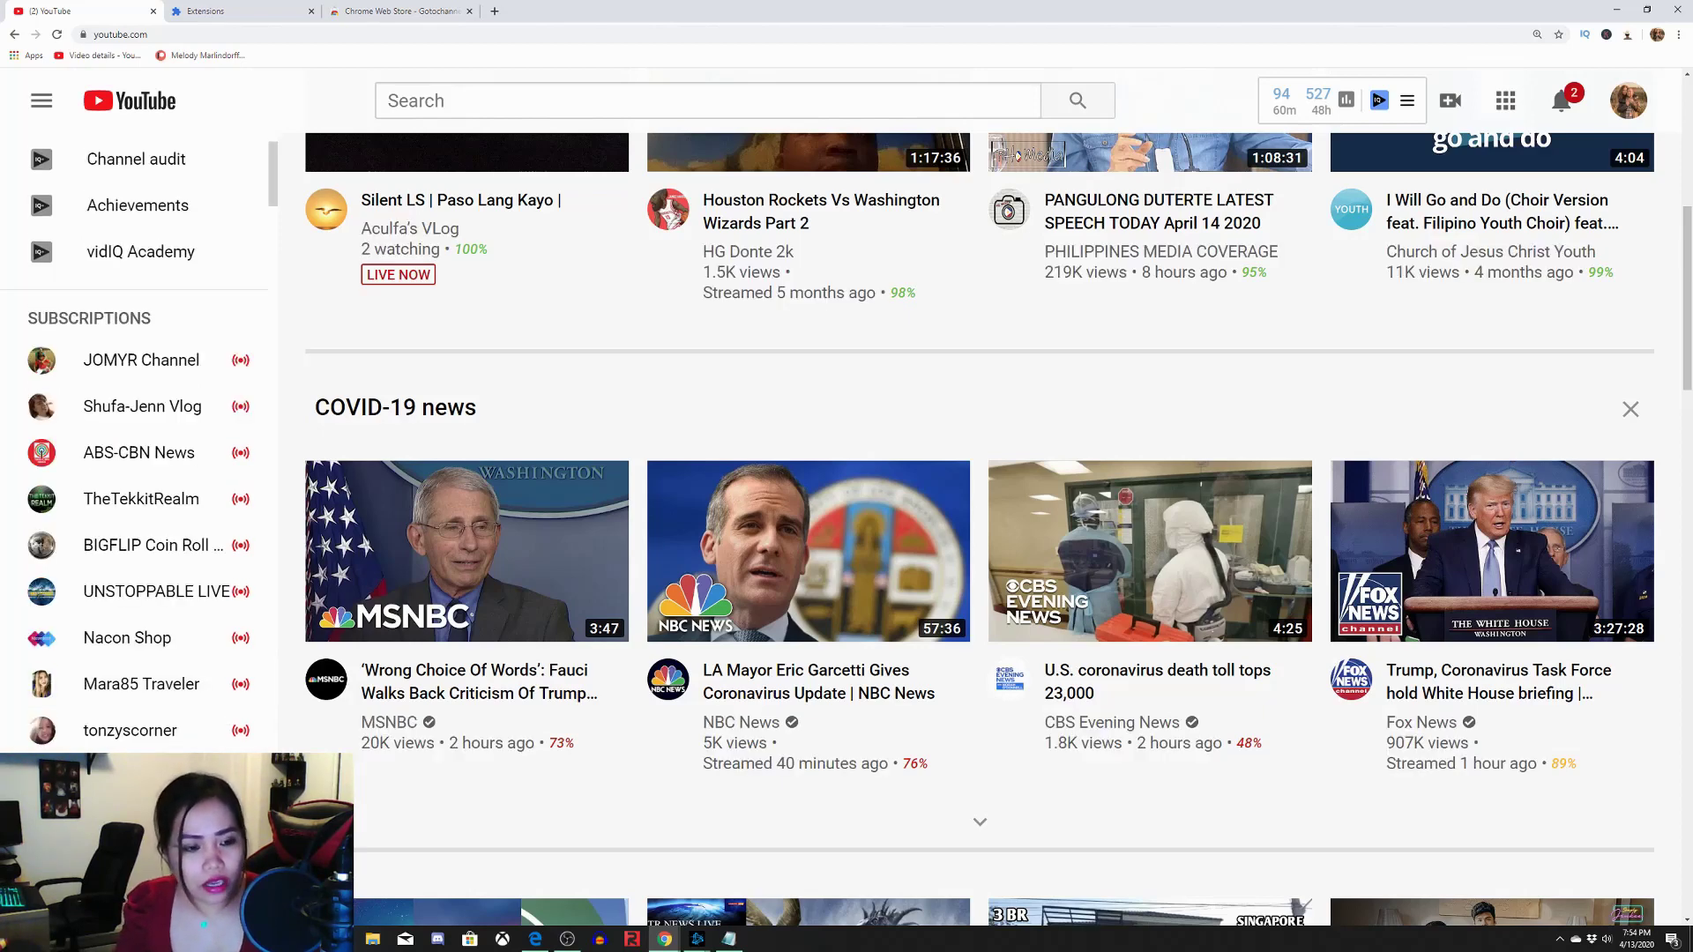
scroll(170, 628, "down", 1)
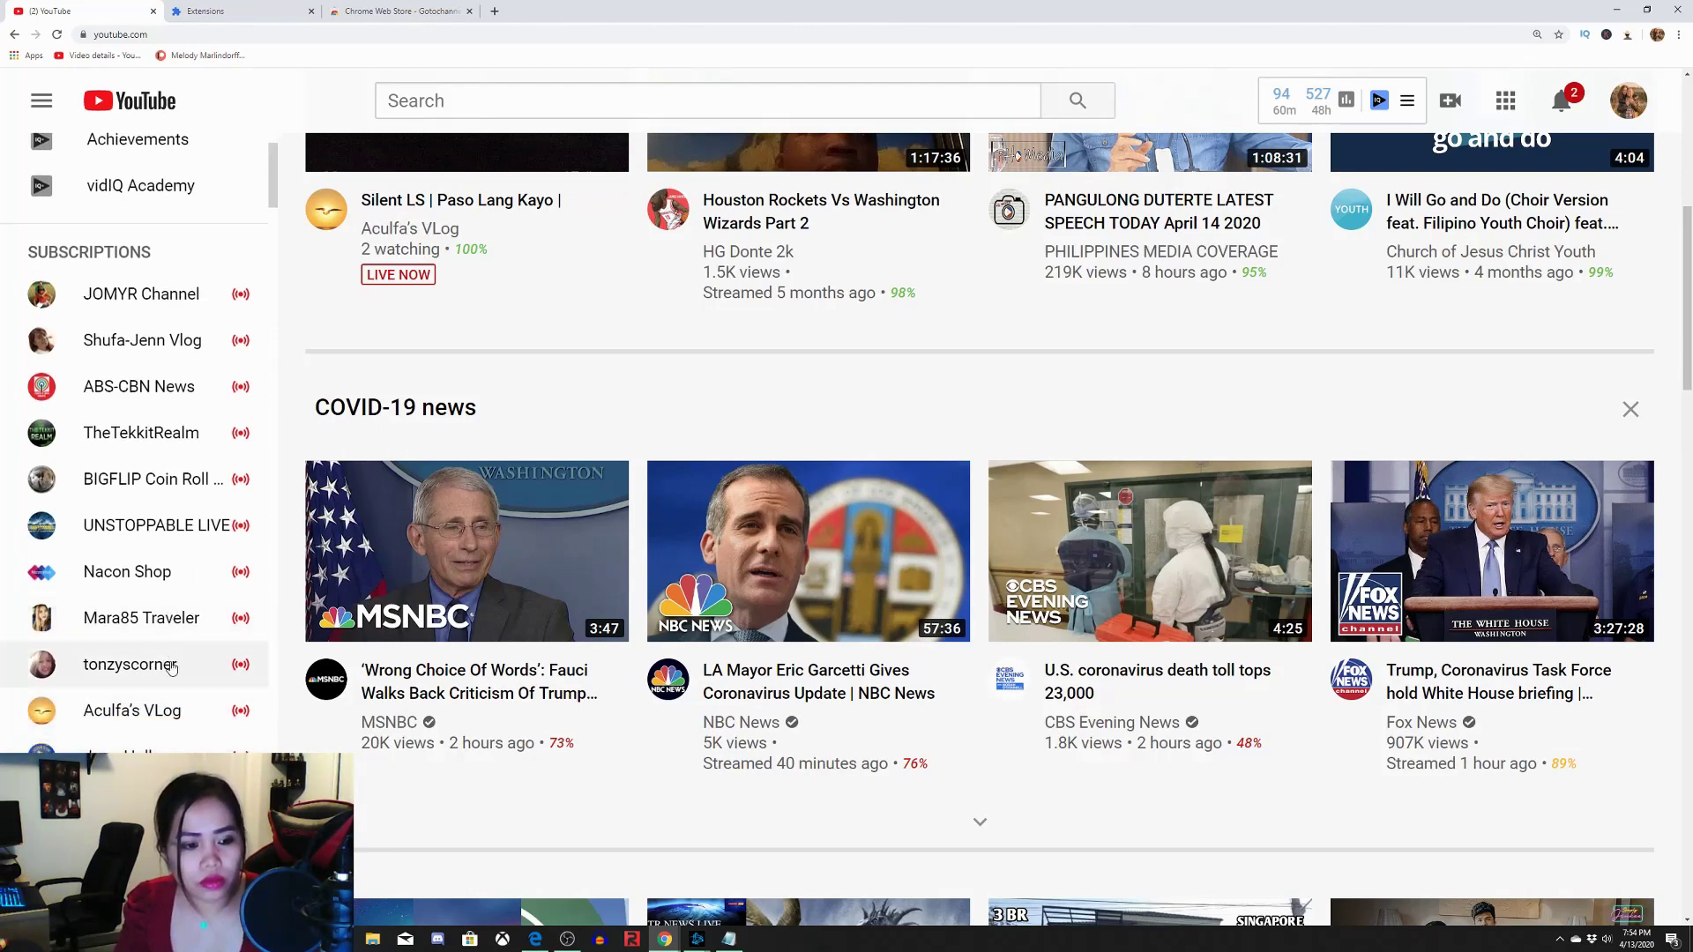
scroll(167, 661, "down", 2)
scroll(141, 441, "down", 3)
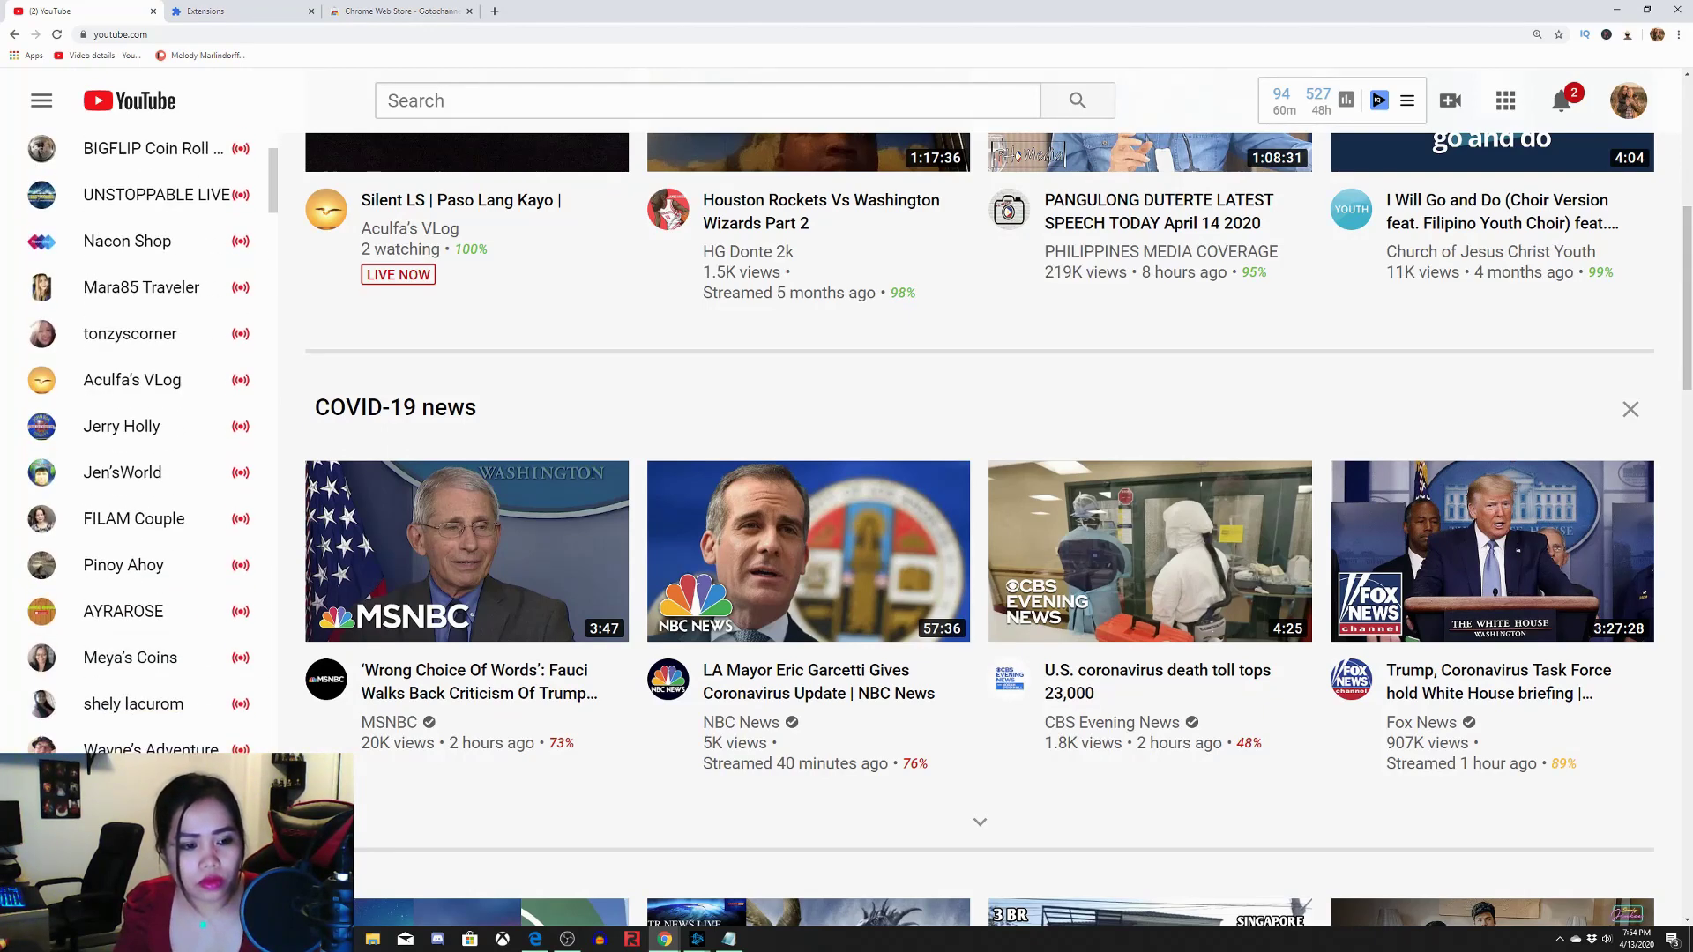
left_click(149, 746)
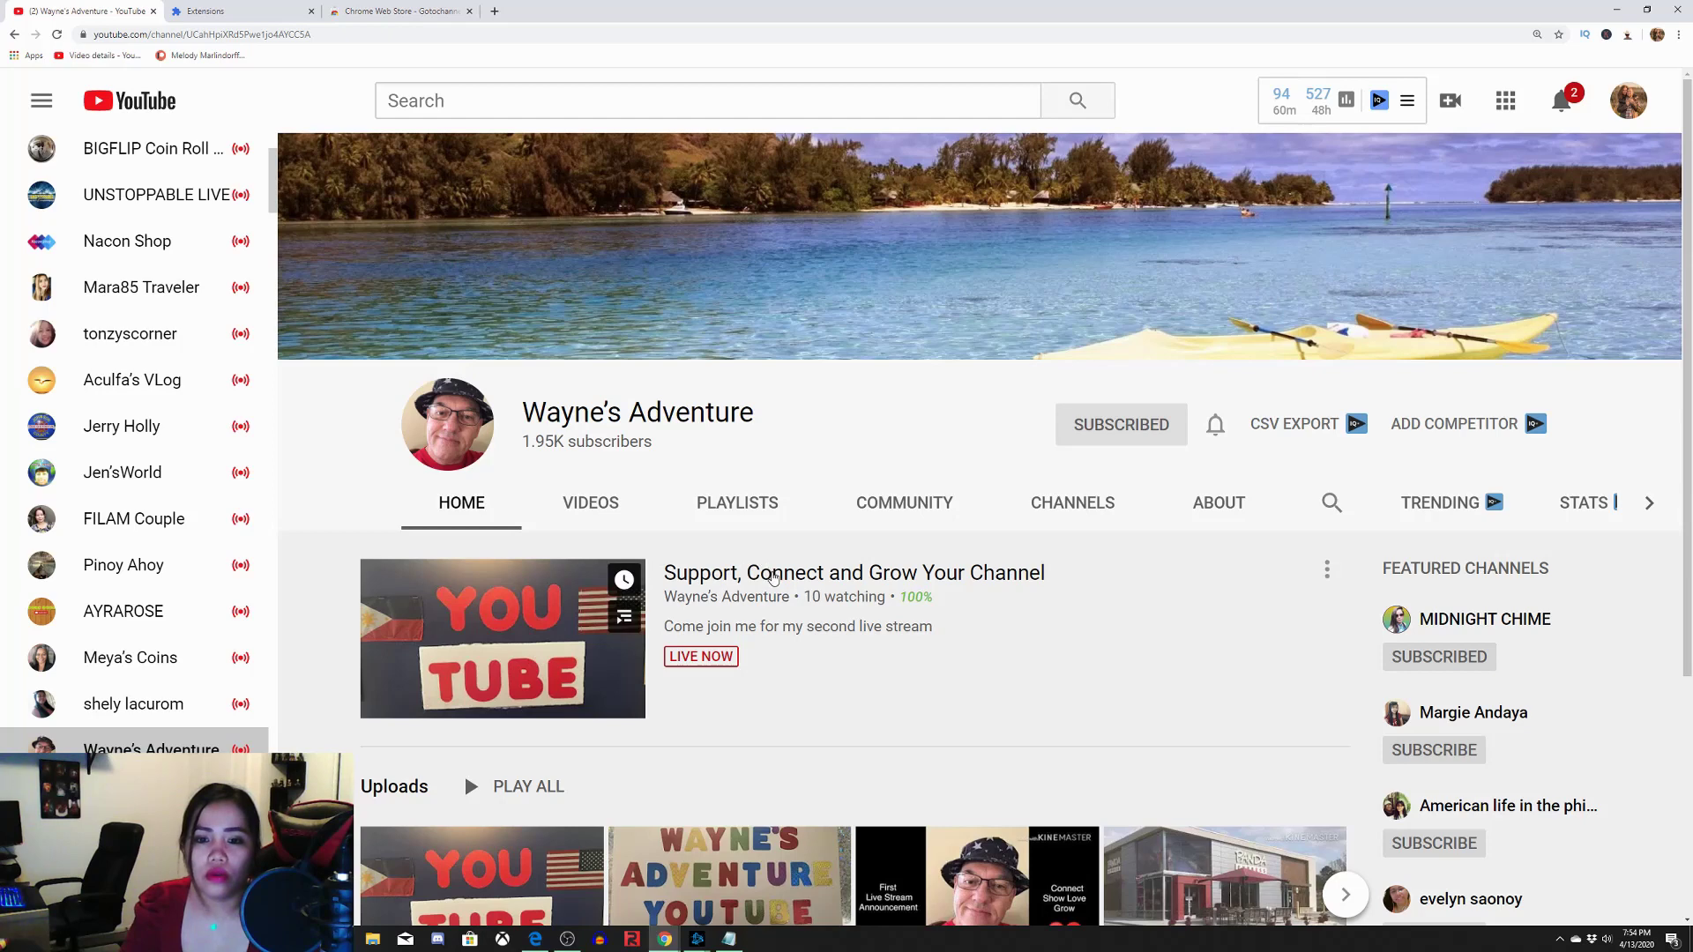
Open the channel's LIVE NOW stream to watch it with live chat
left_click(774, 575)
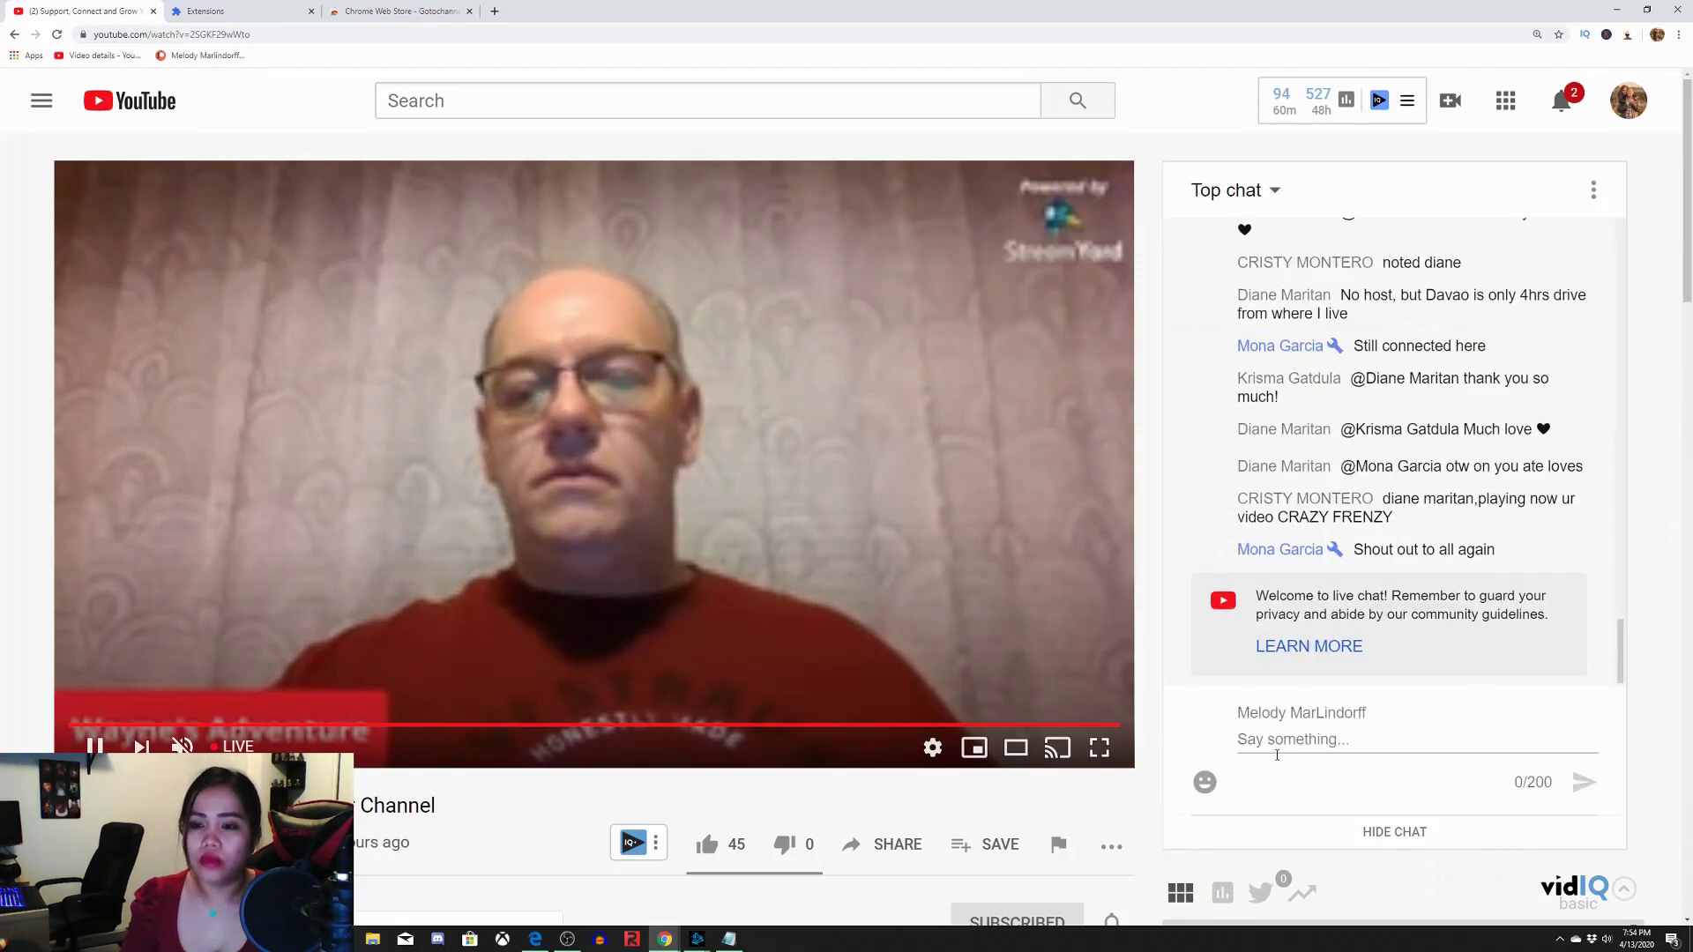
Send 'hello' in the live chat
left_click(1277, 745)
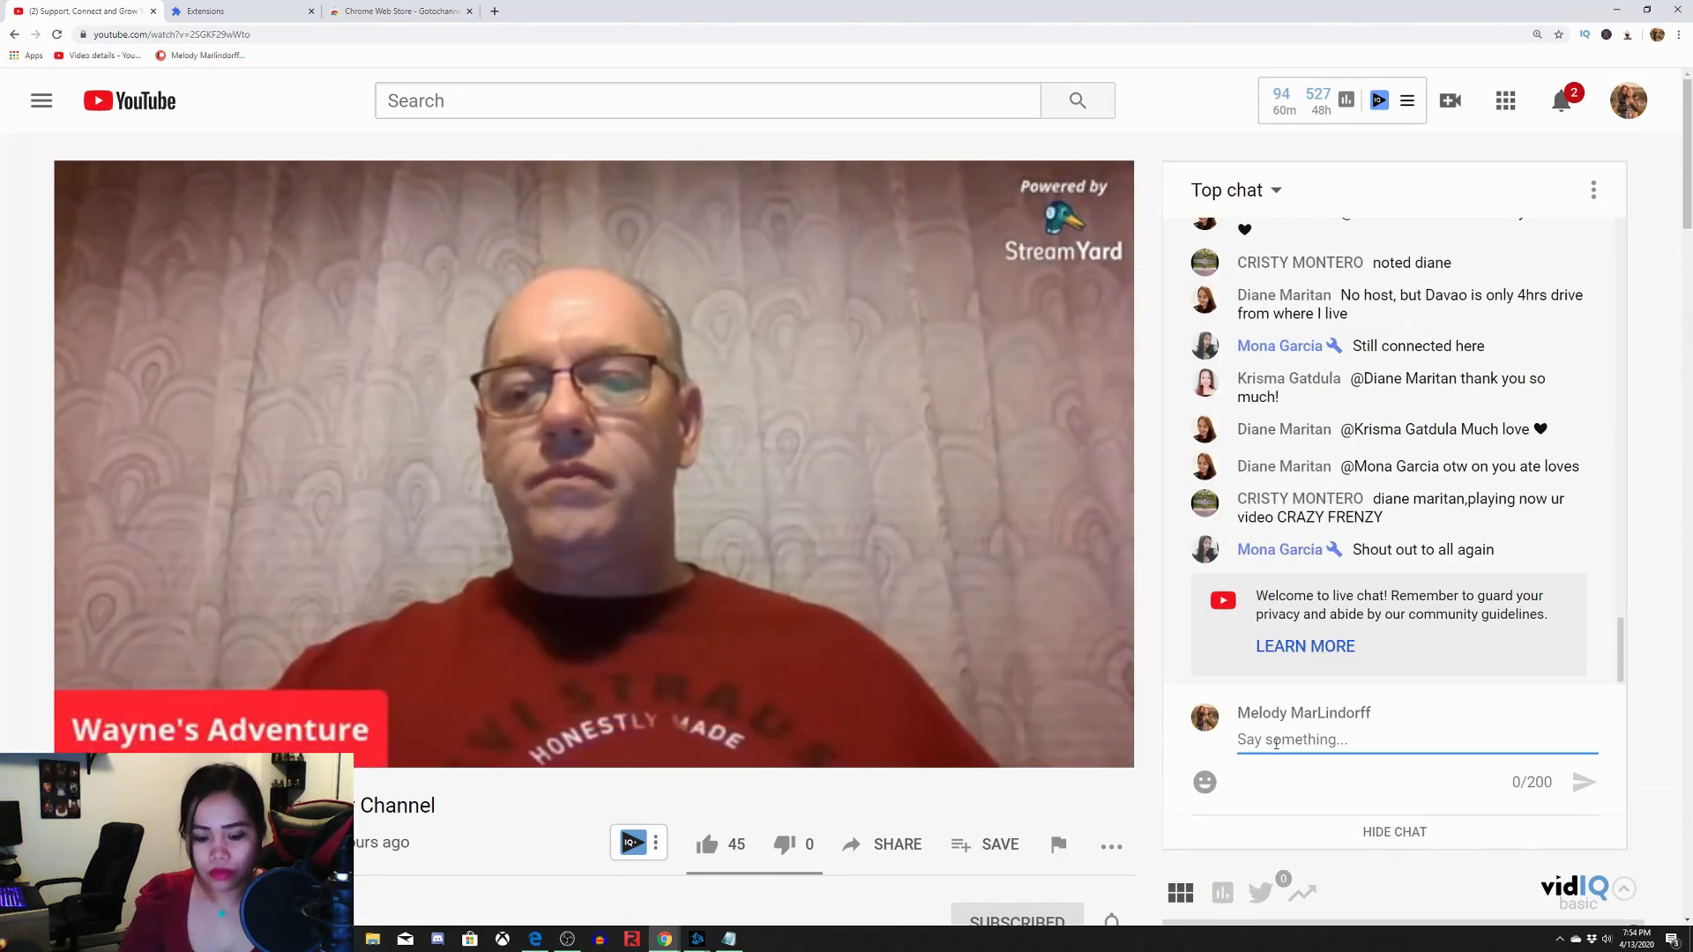
type("hello")
key("Return")
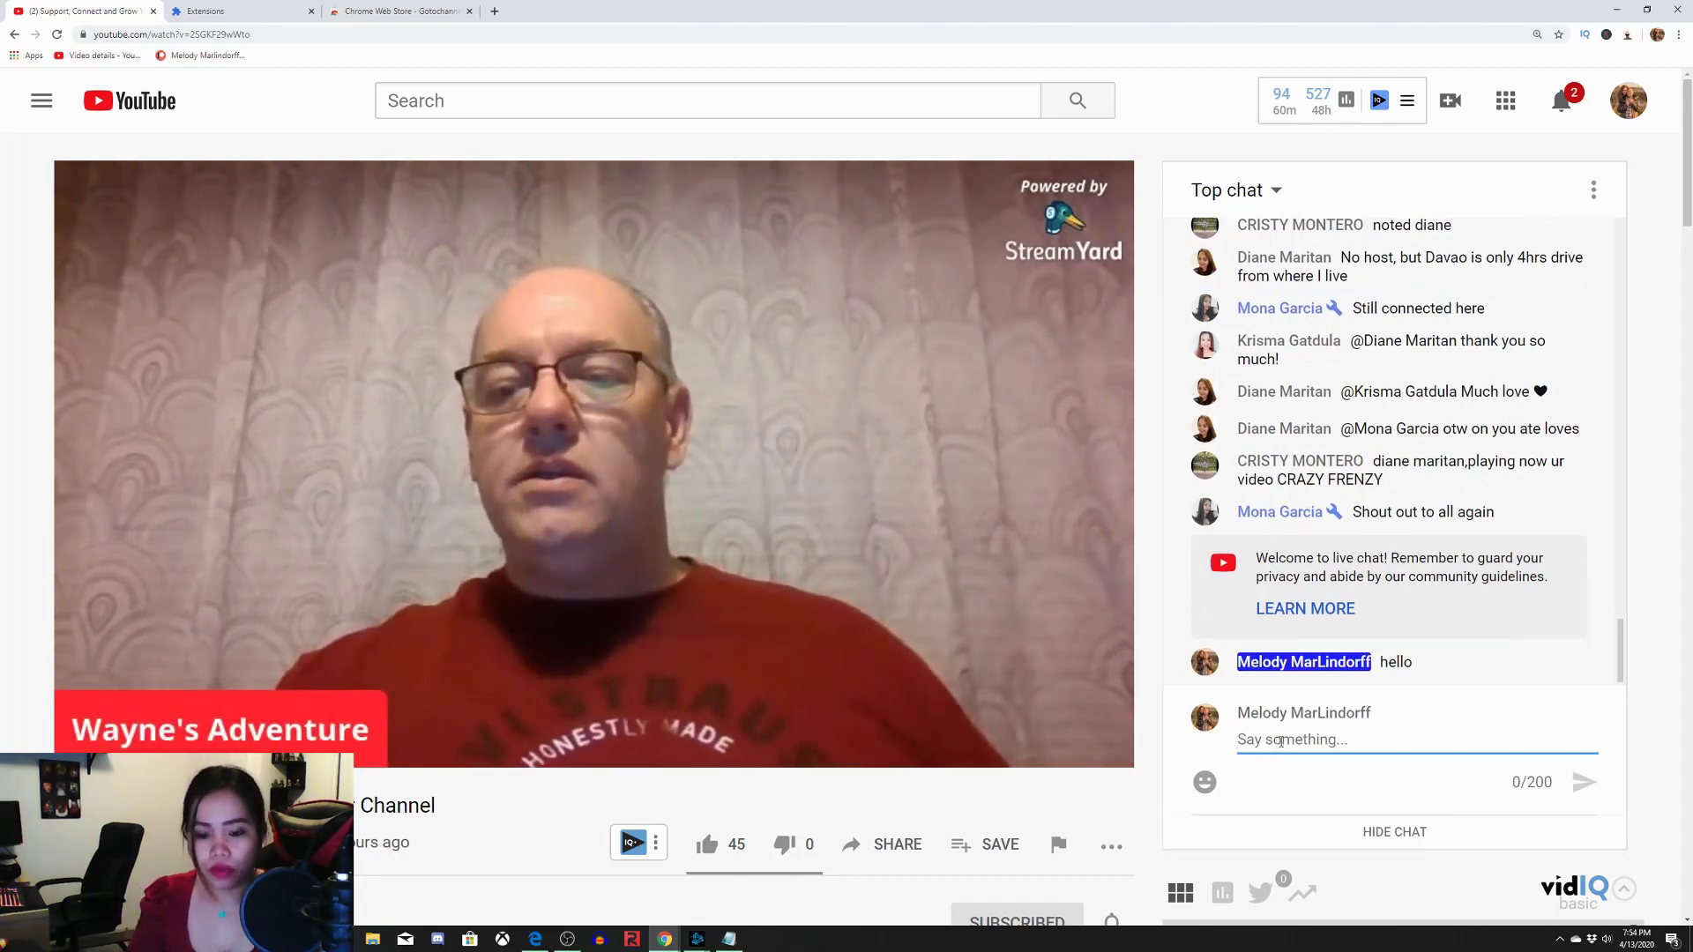
Write and correct a 'shout out' mentioning a viewer, open a chatter's channel, then send it
type("shout put")
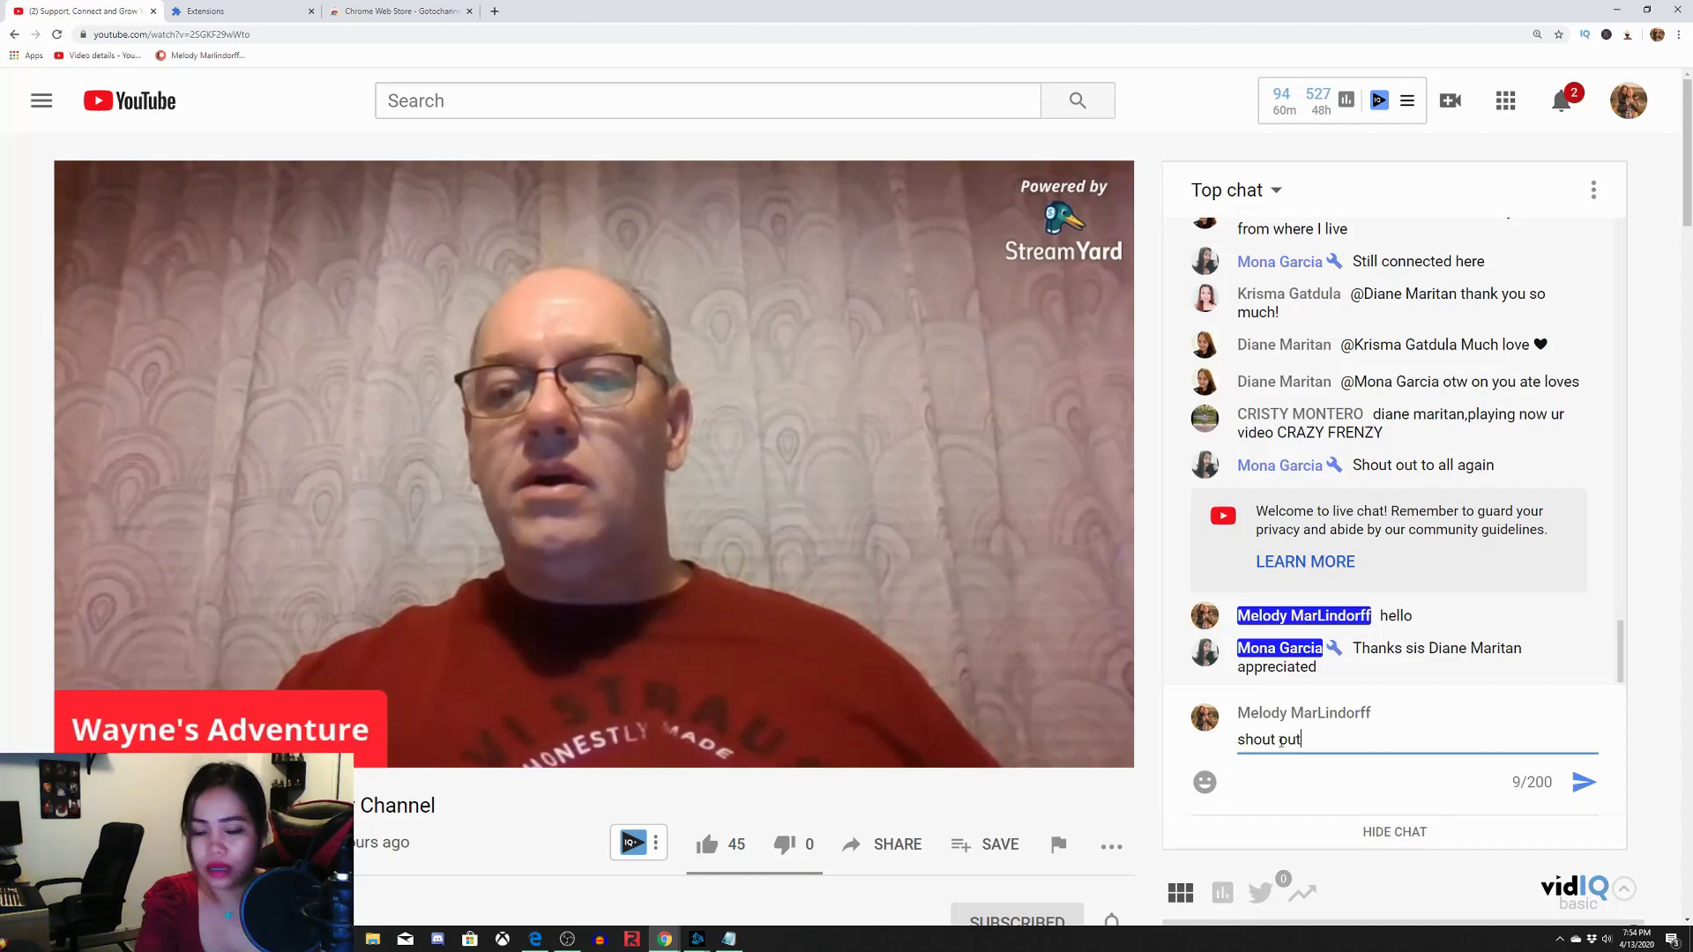
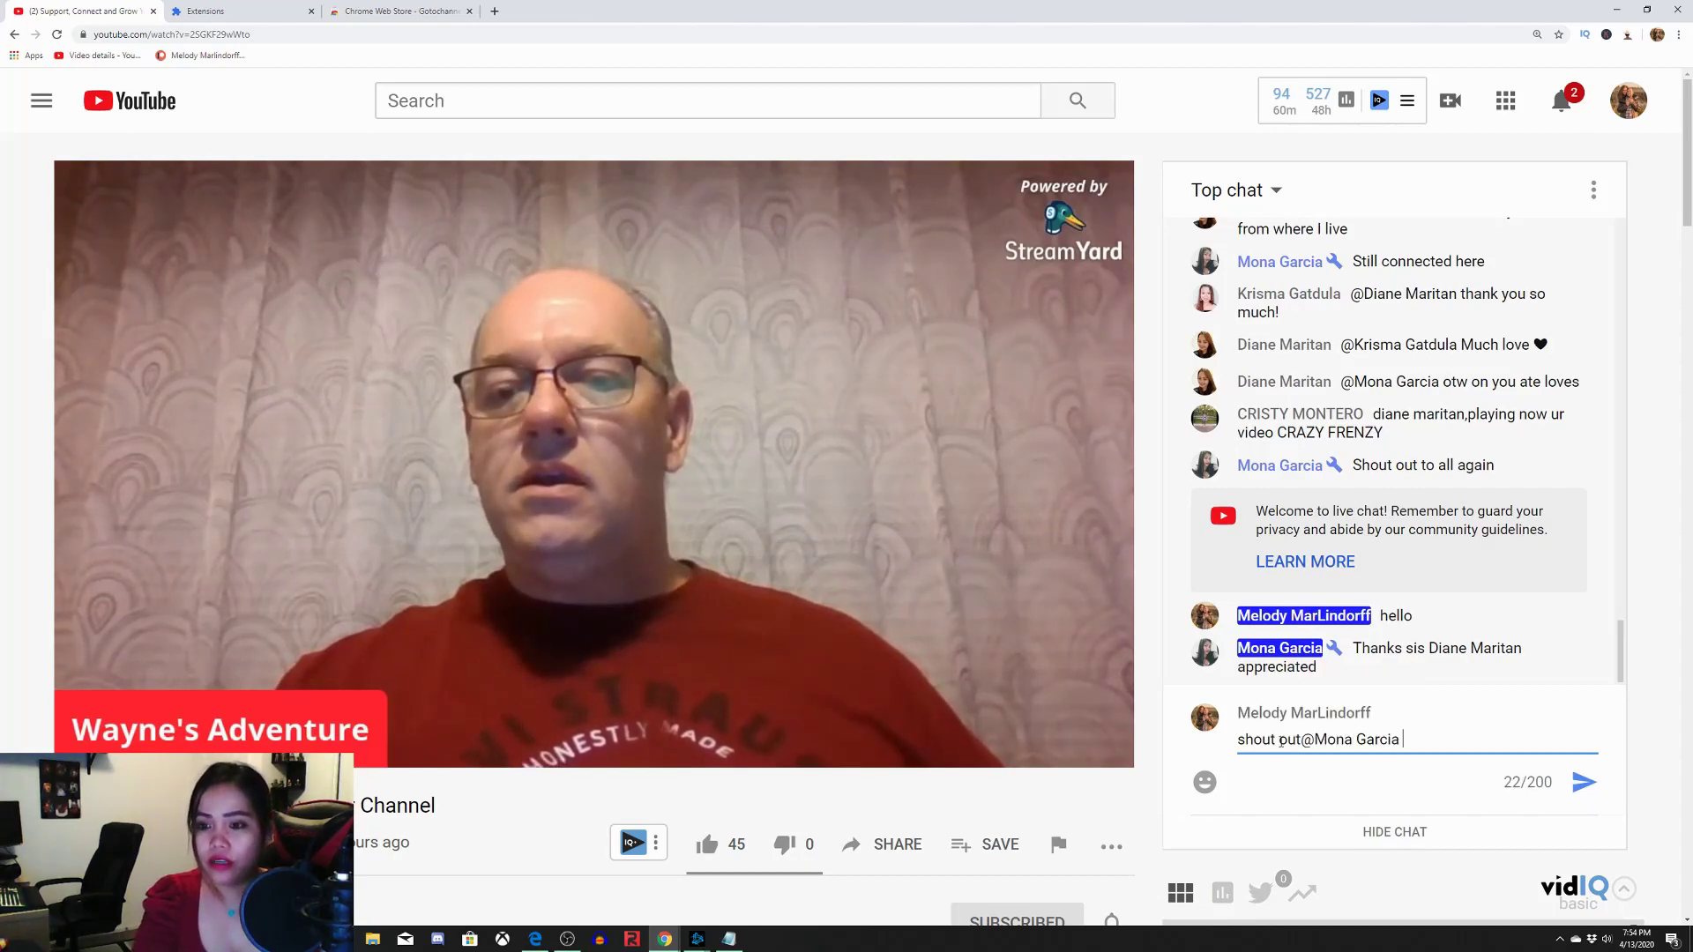
left_click(1284, 741)
key("BackSpace")
type("o")
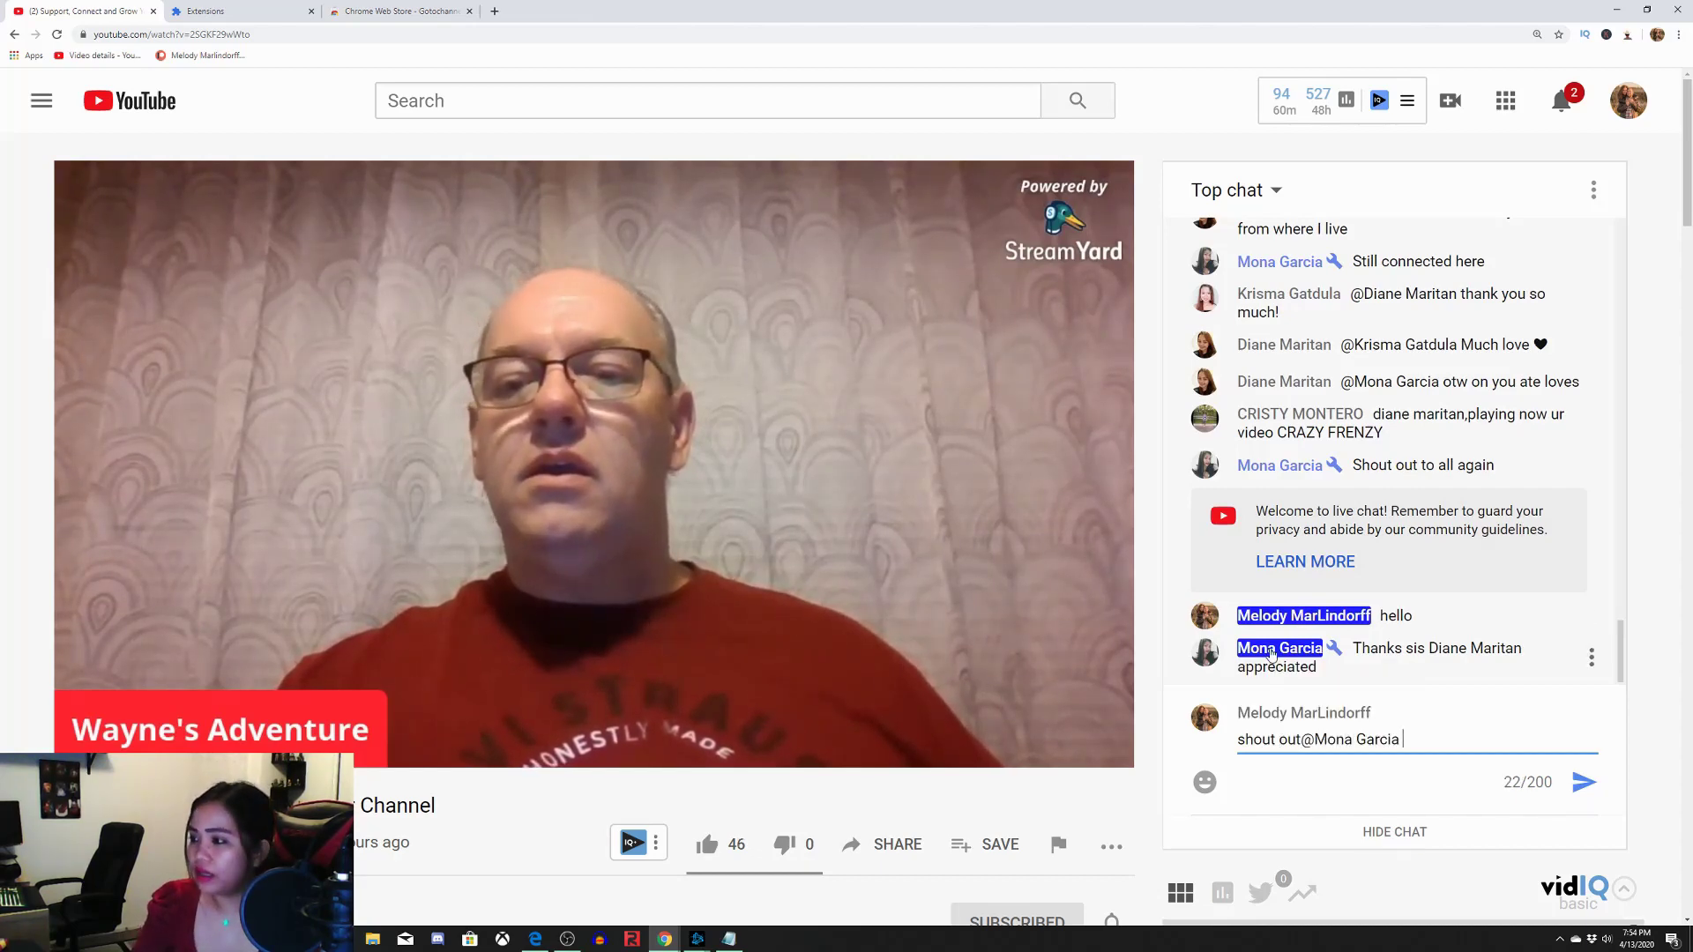
left_click(1271, 652)
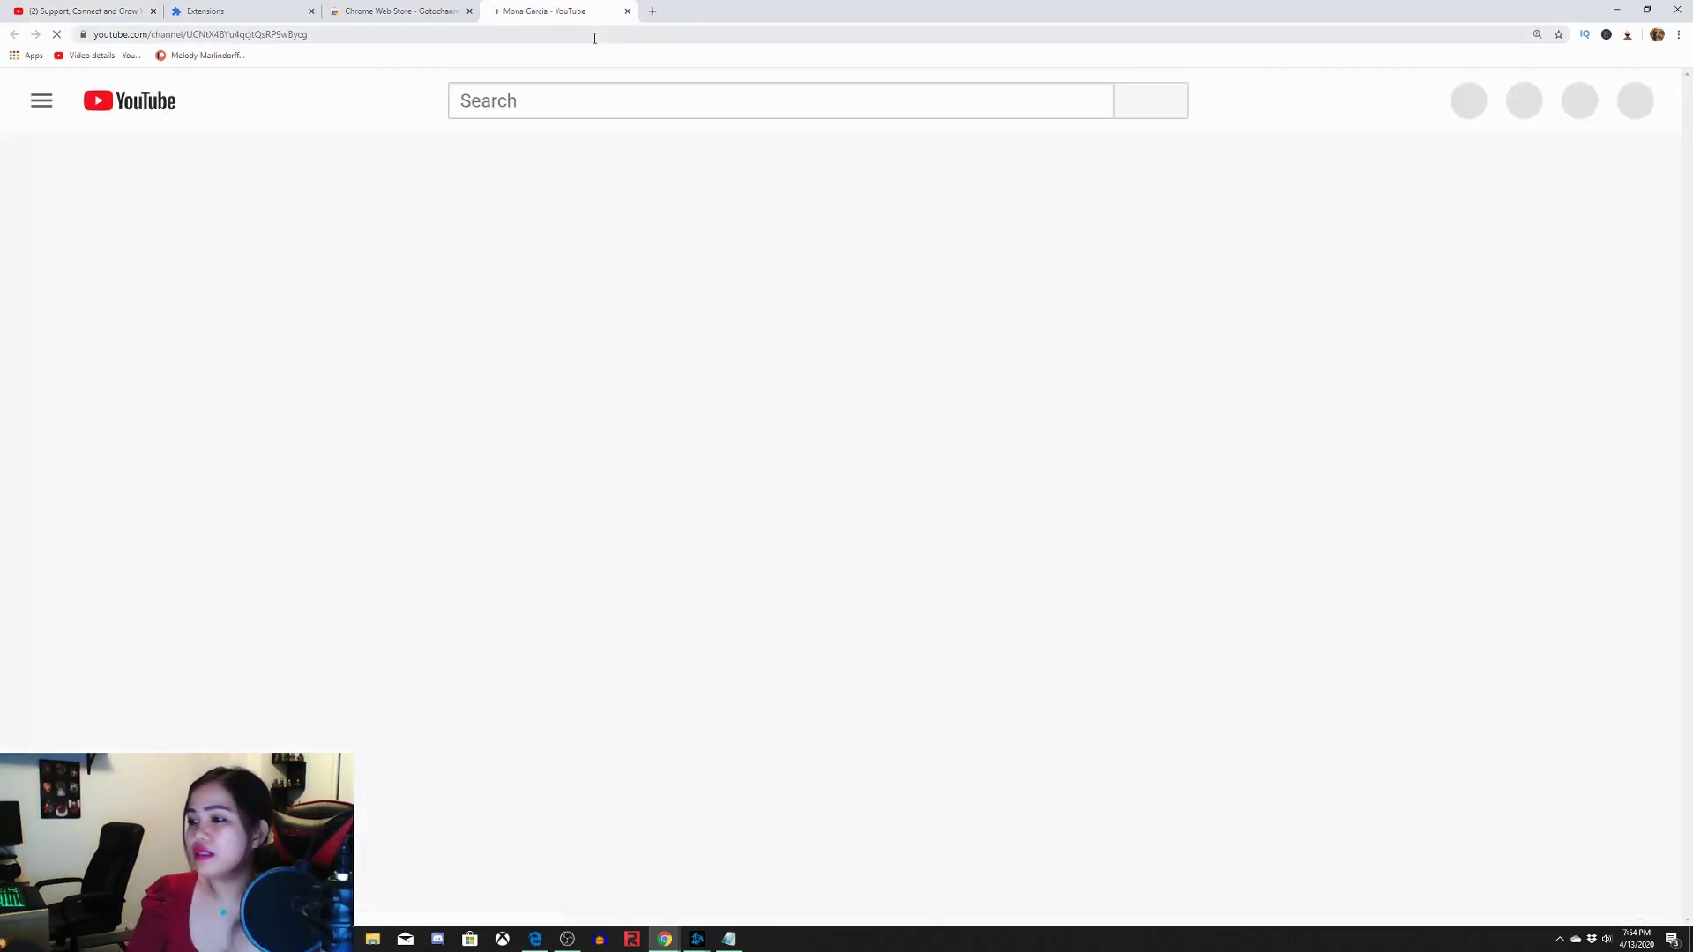
left_click(83, 10)
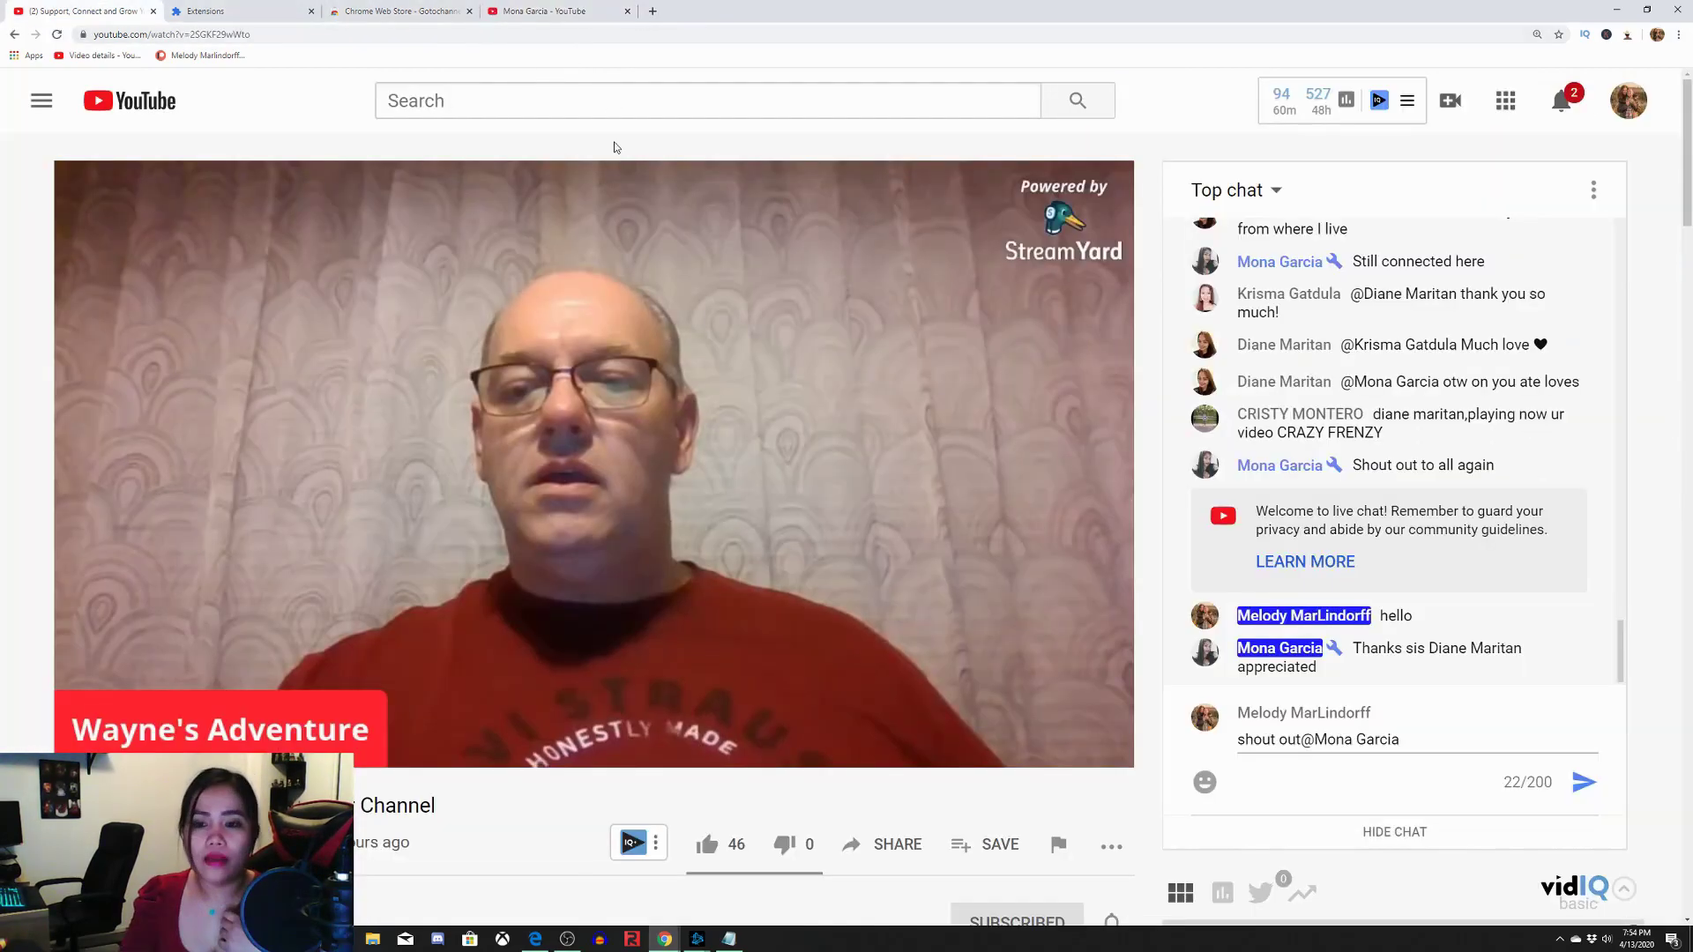
left_click(1571, 784)
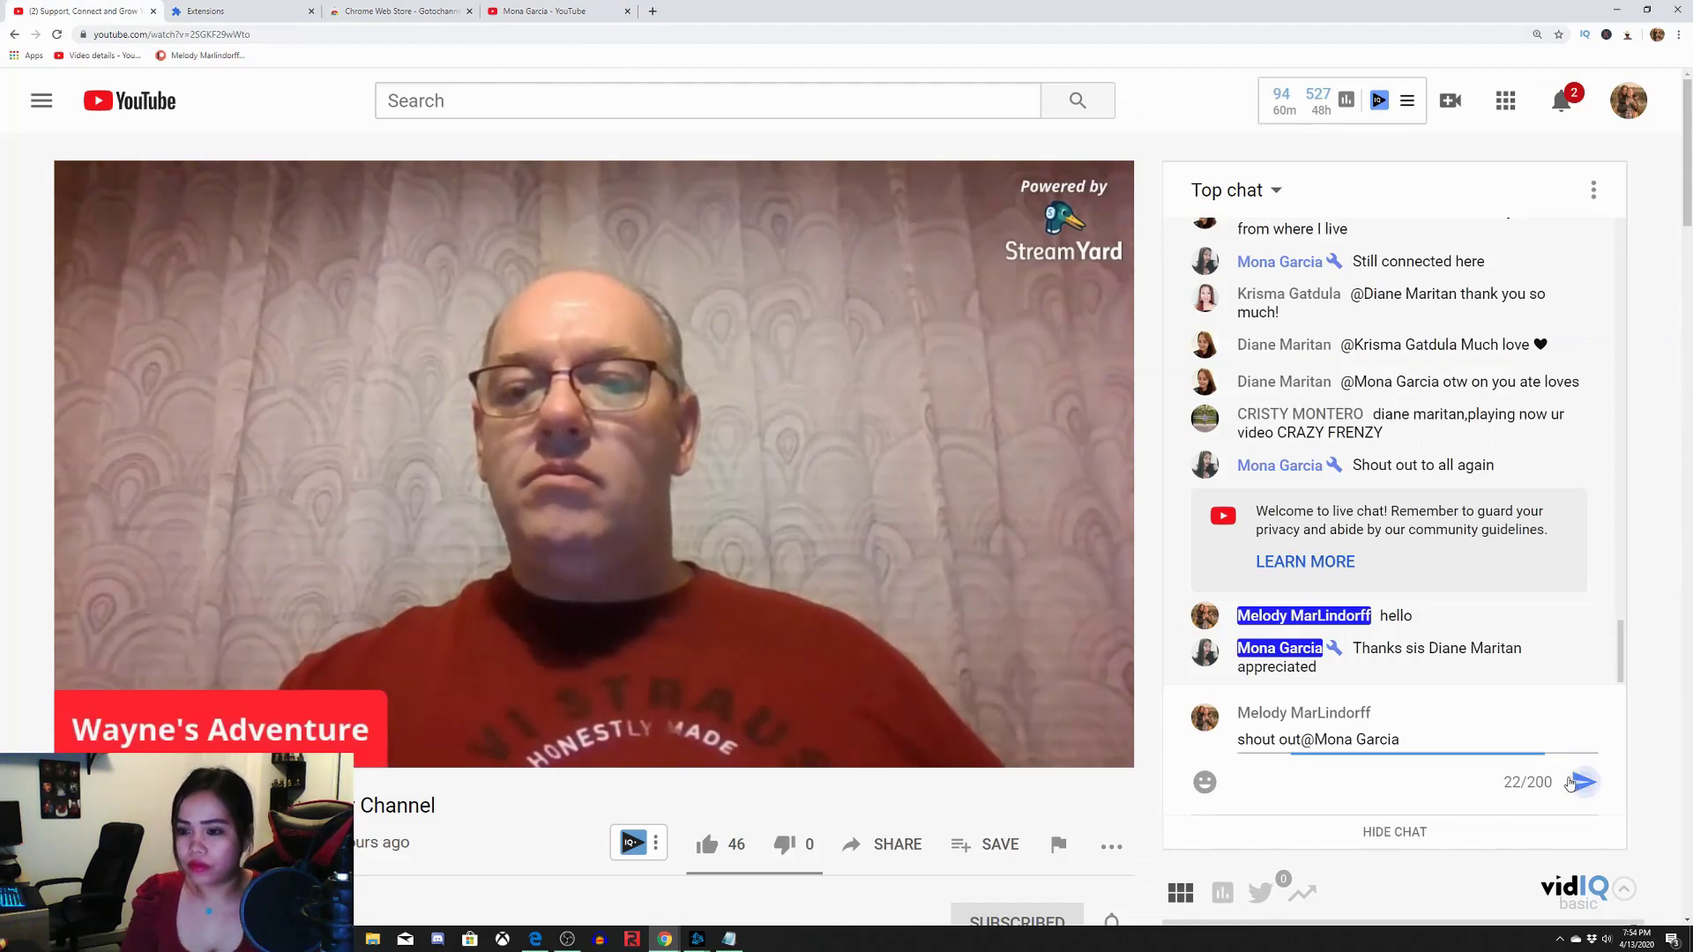
Start another hello message with a mention, then erase it unsent
left_click(1327, 738)
type("h")
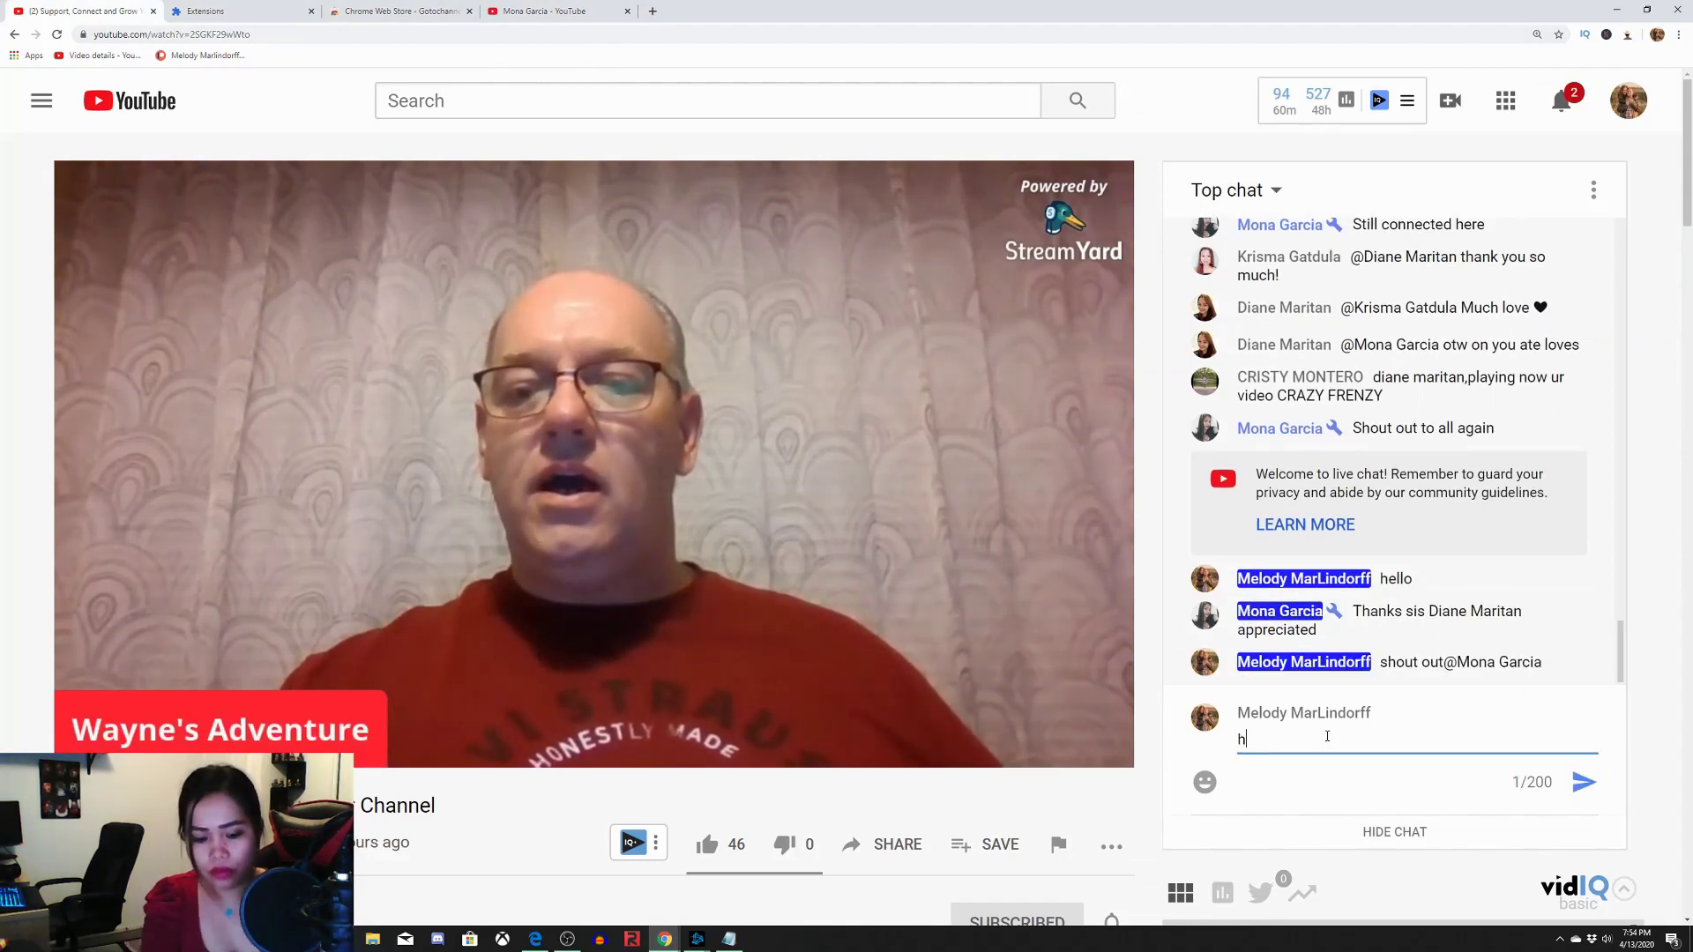
type("ello@C")
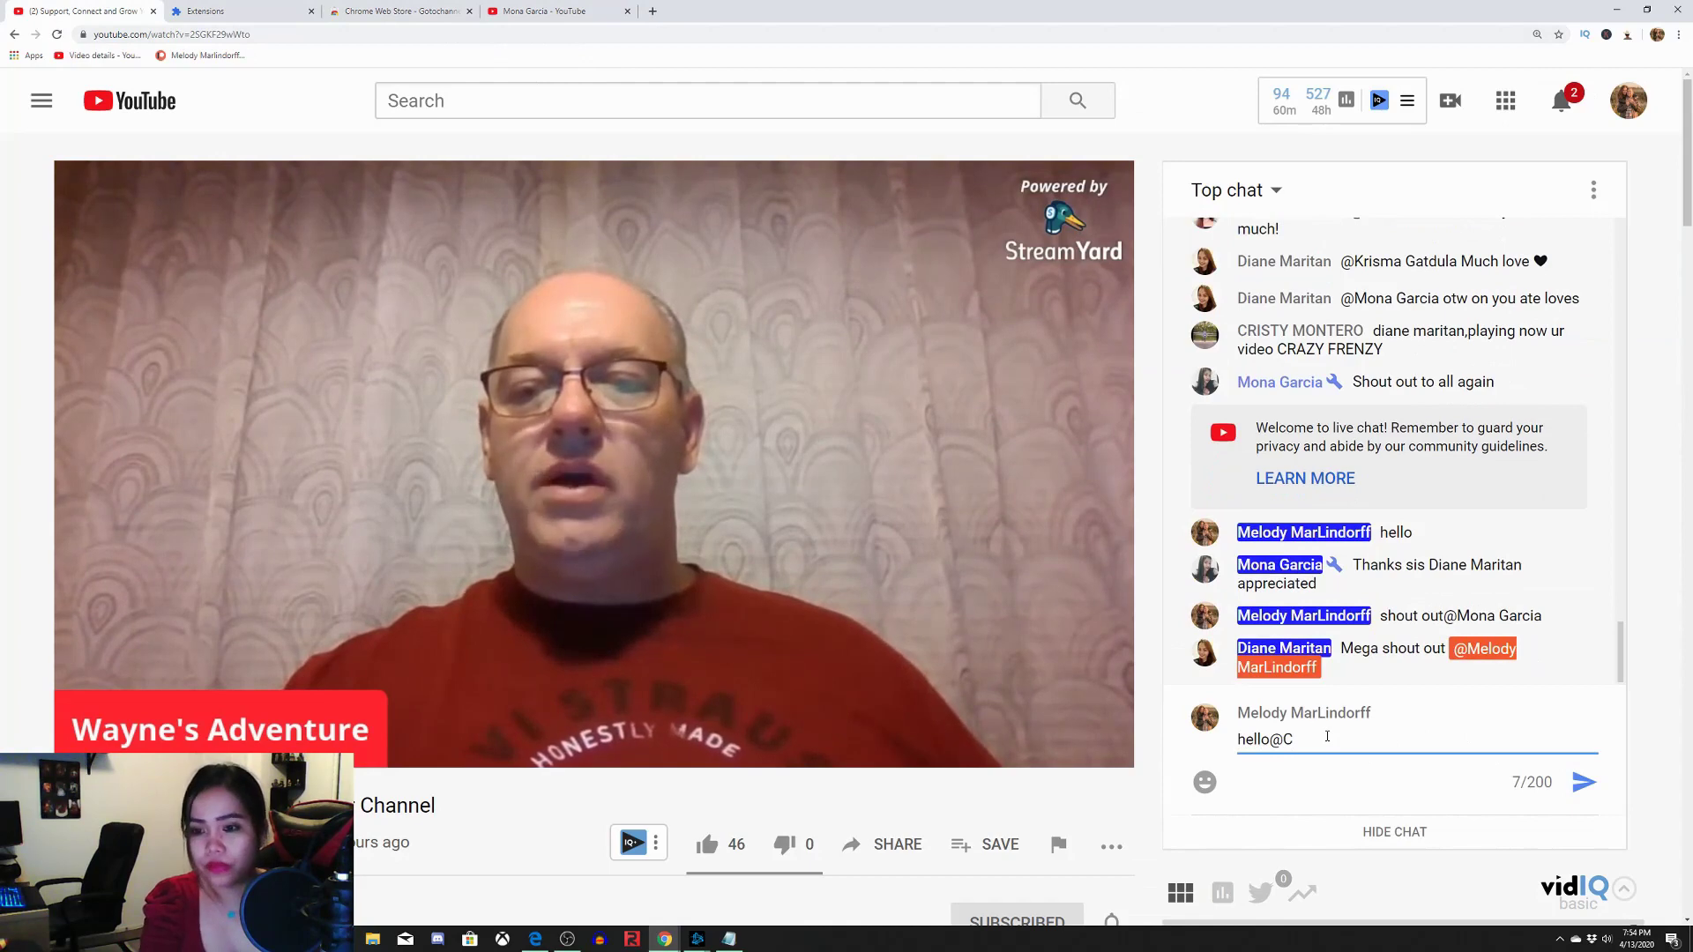
key("BackSpace")
key("BackSpace")
key("BackSpace")
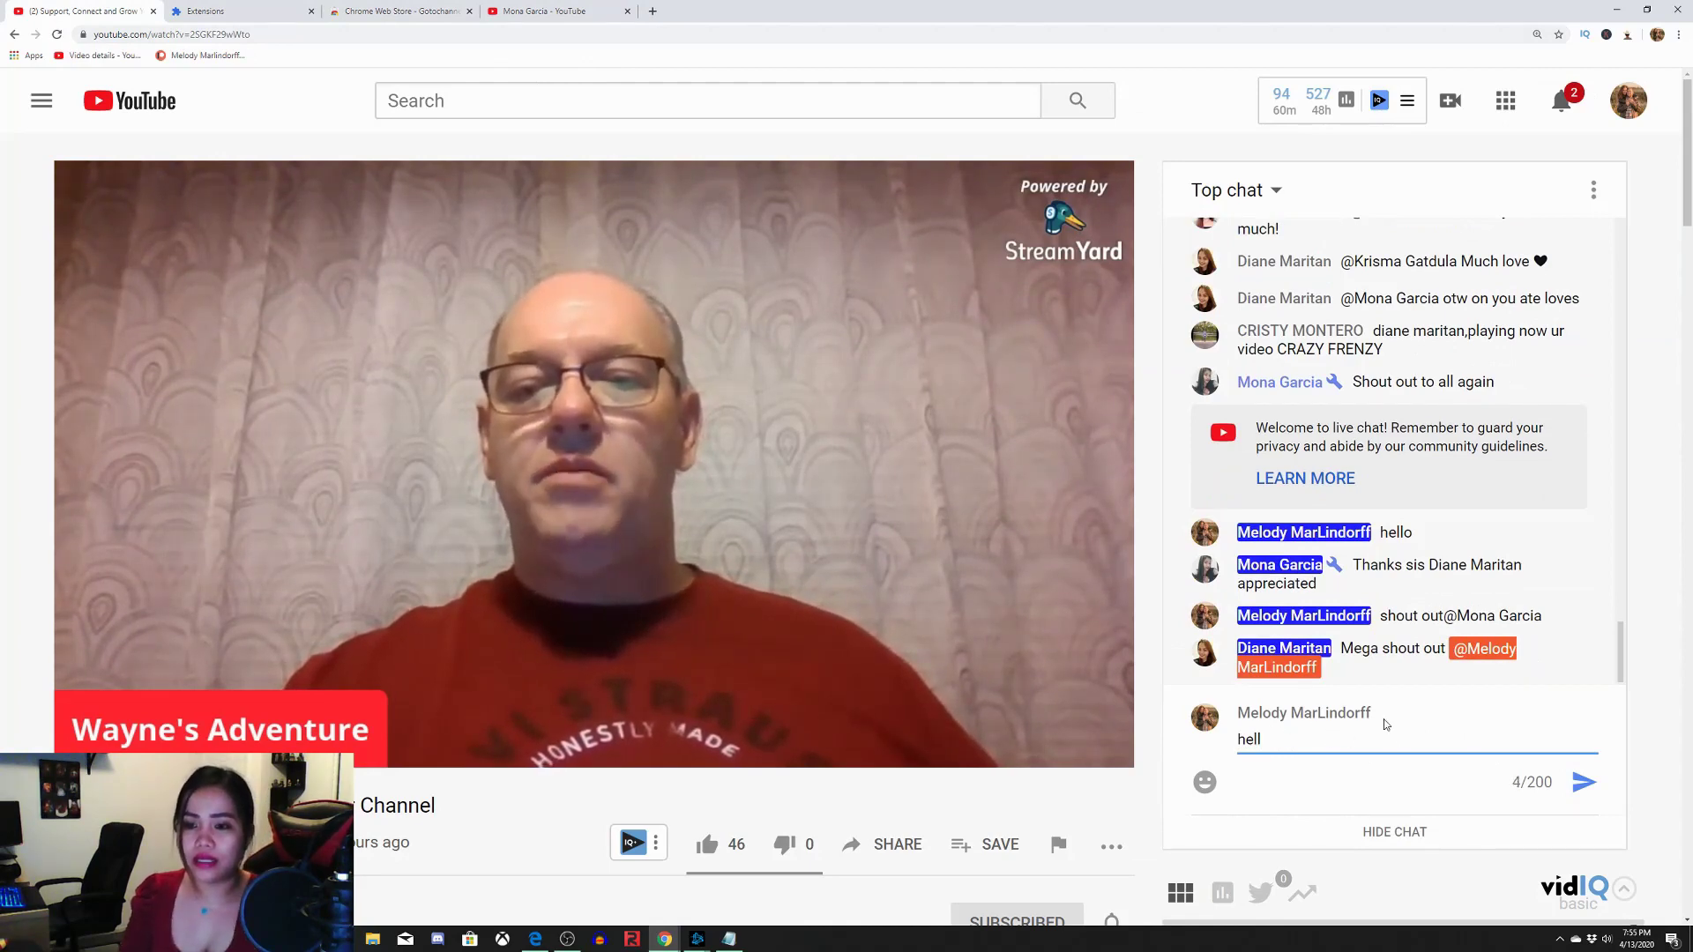
key("BackSpace")
key("BackSpace")
key("BackSpace")
key("BackSpace")
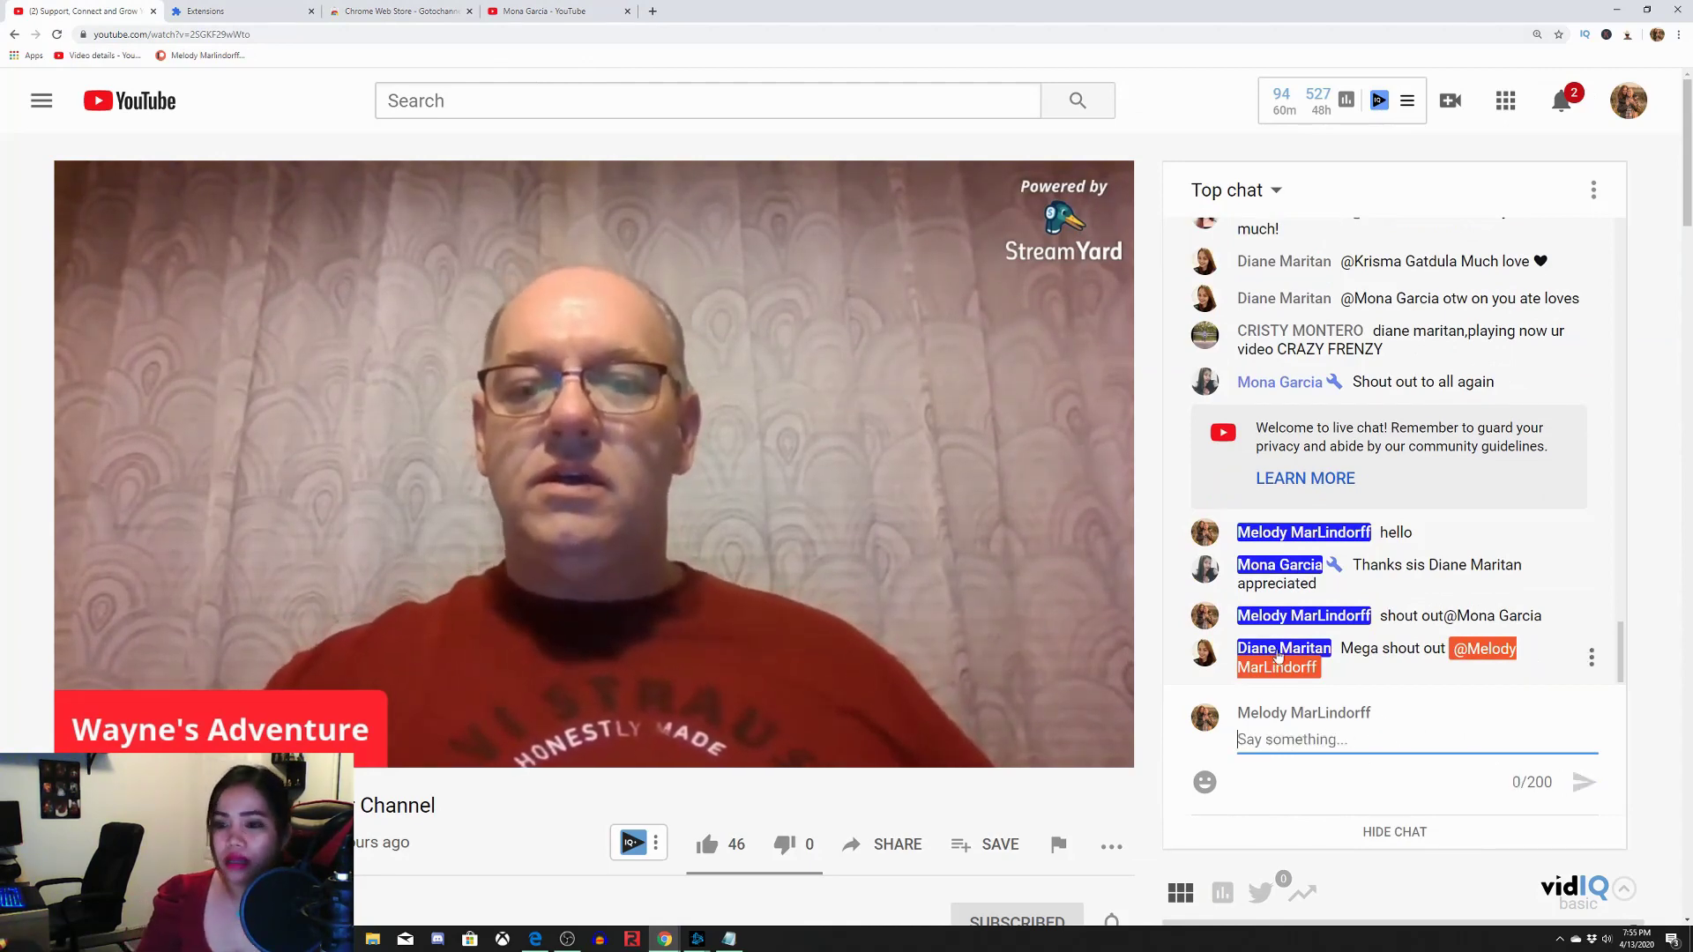
Open another chatter's channel in a new tab, review the open tabs, and return to the stream
left_click(1279, 651)
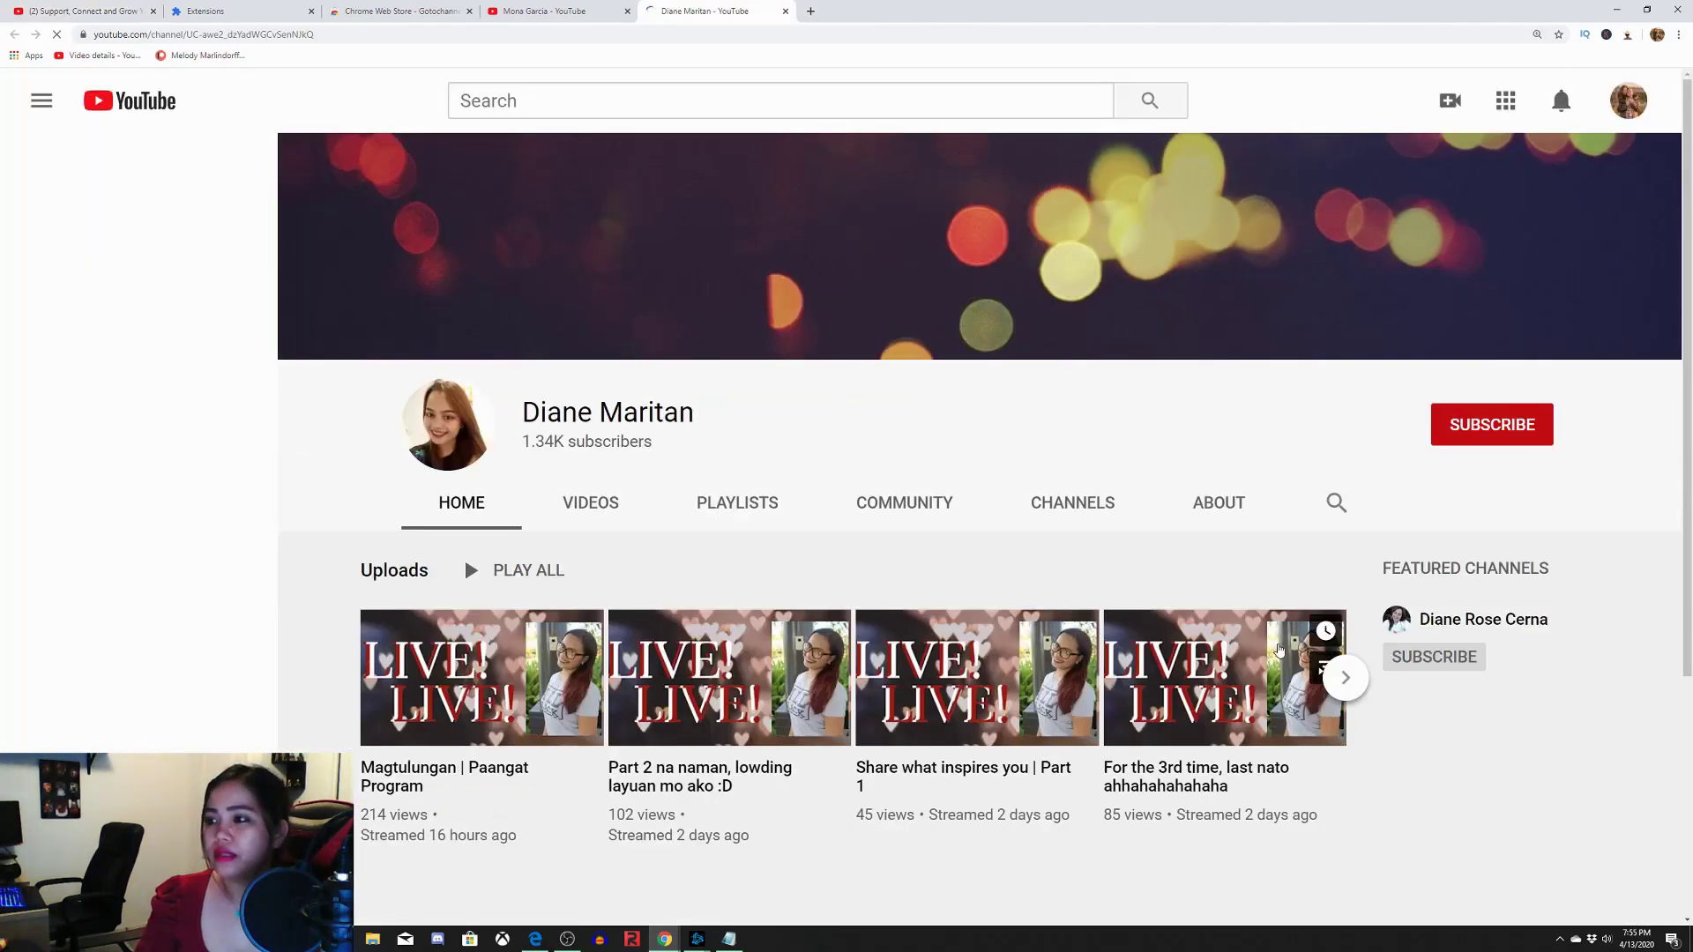
scroll(970, 507, "down", 1)
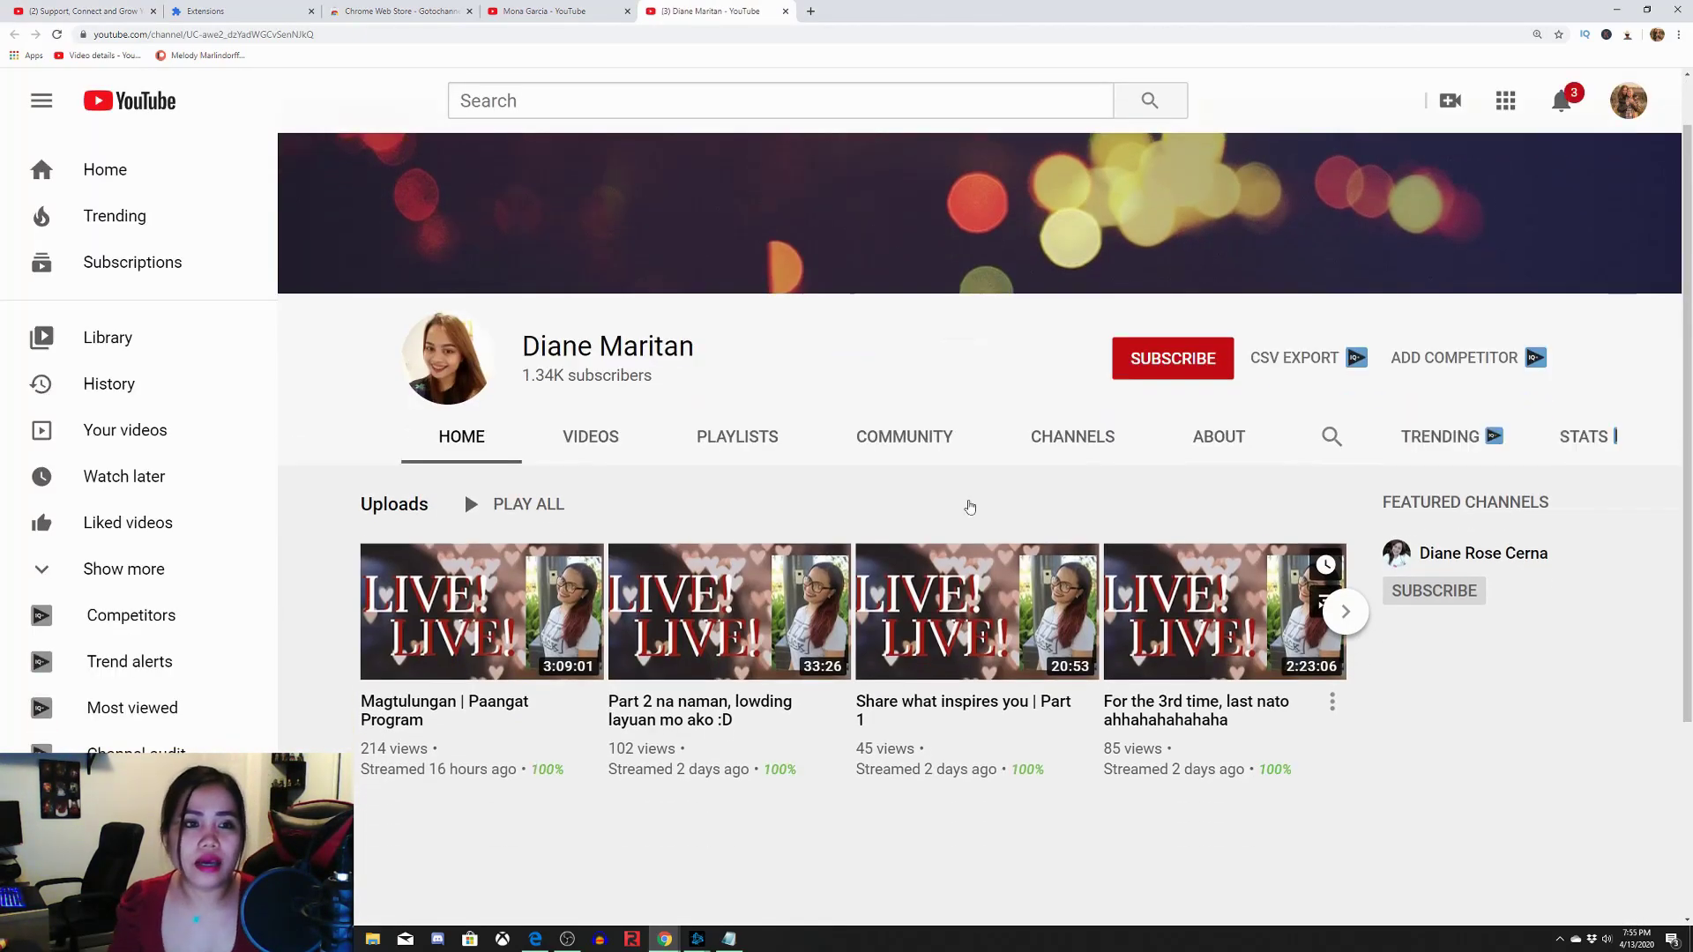
left_click(397, 11)
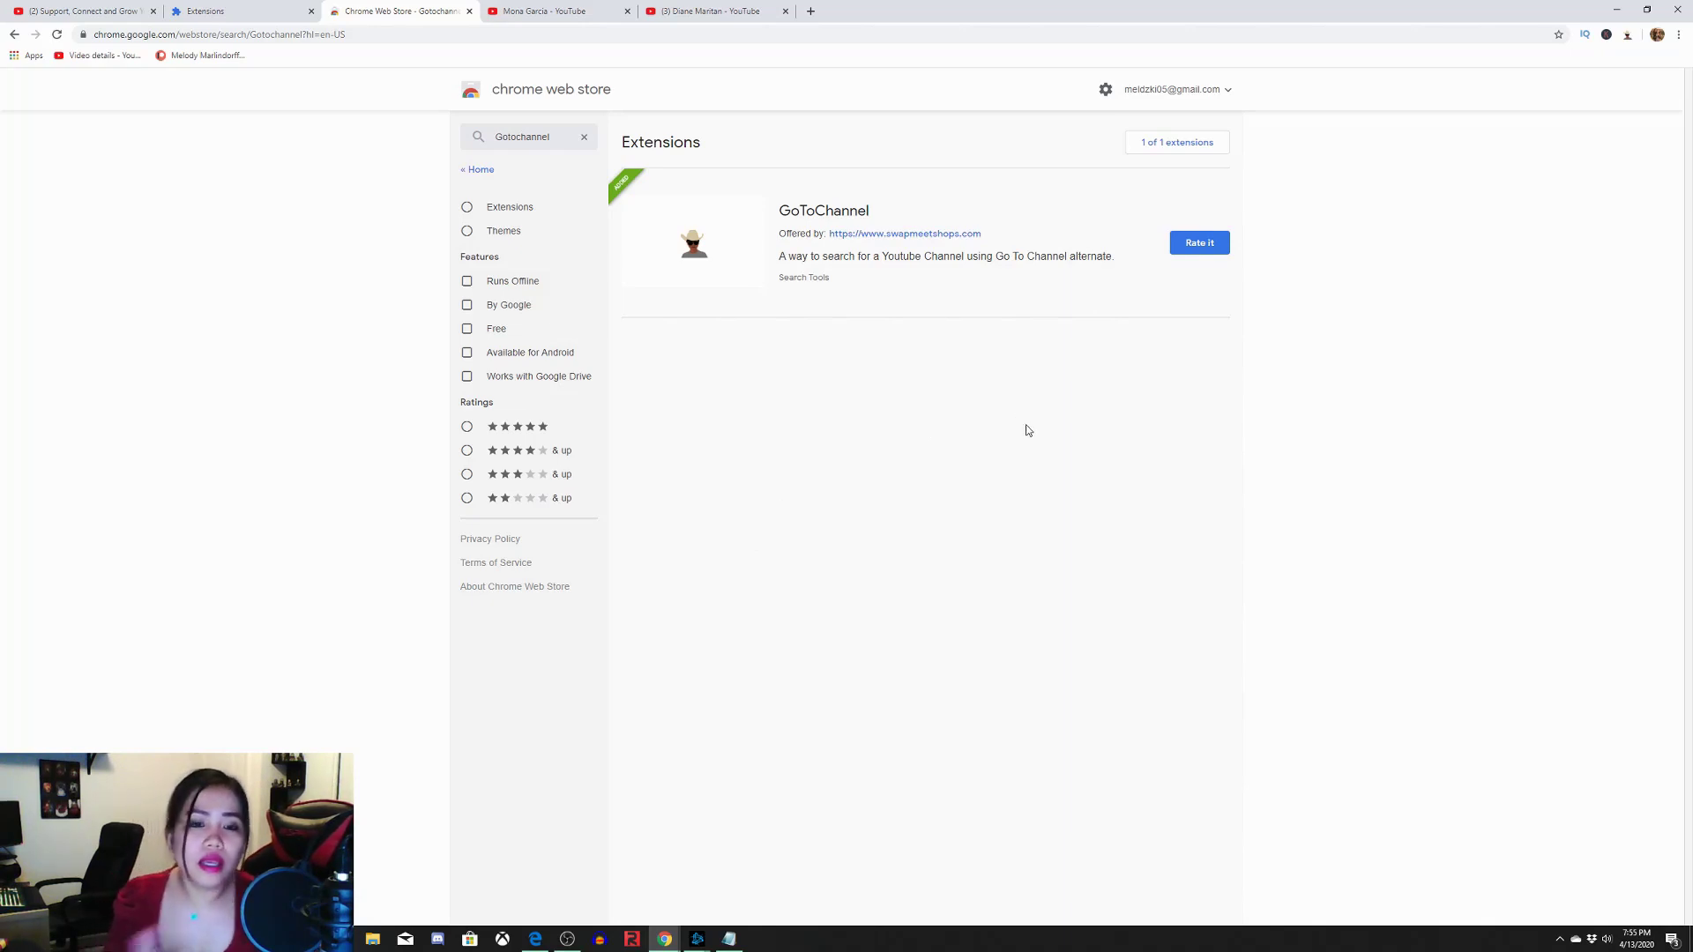
left_click(572, 12)
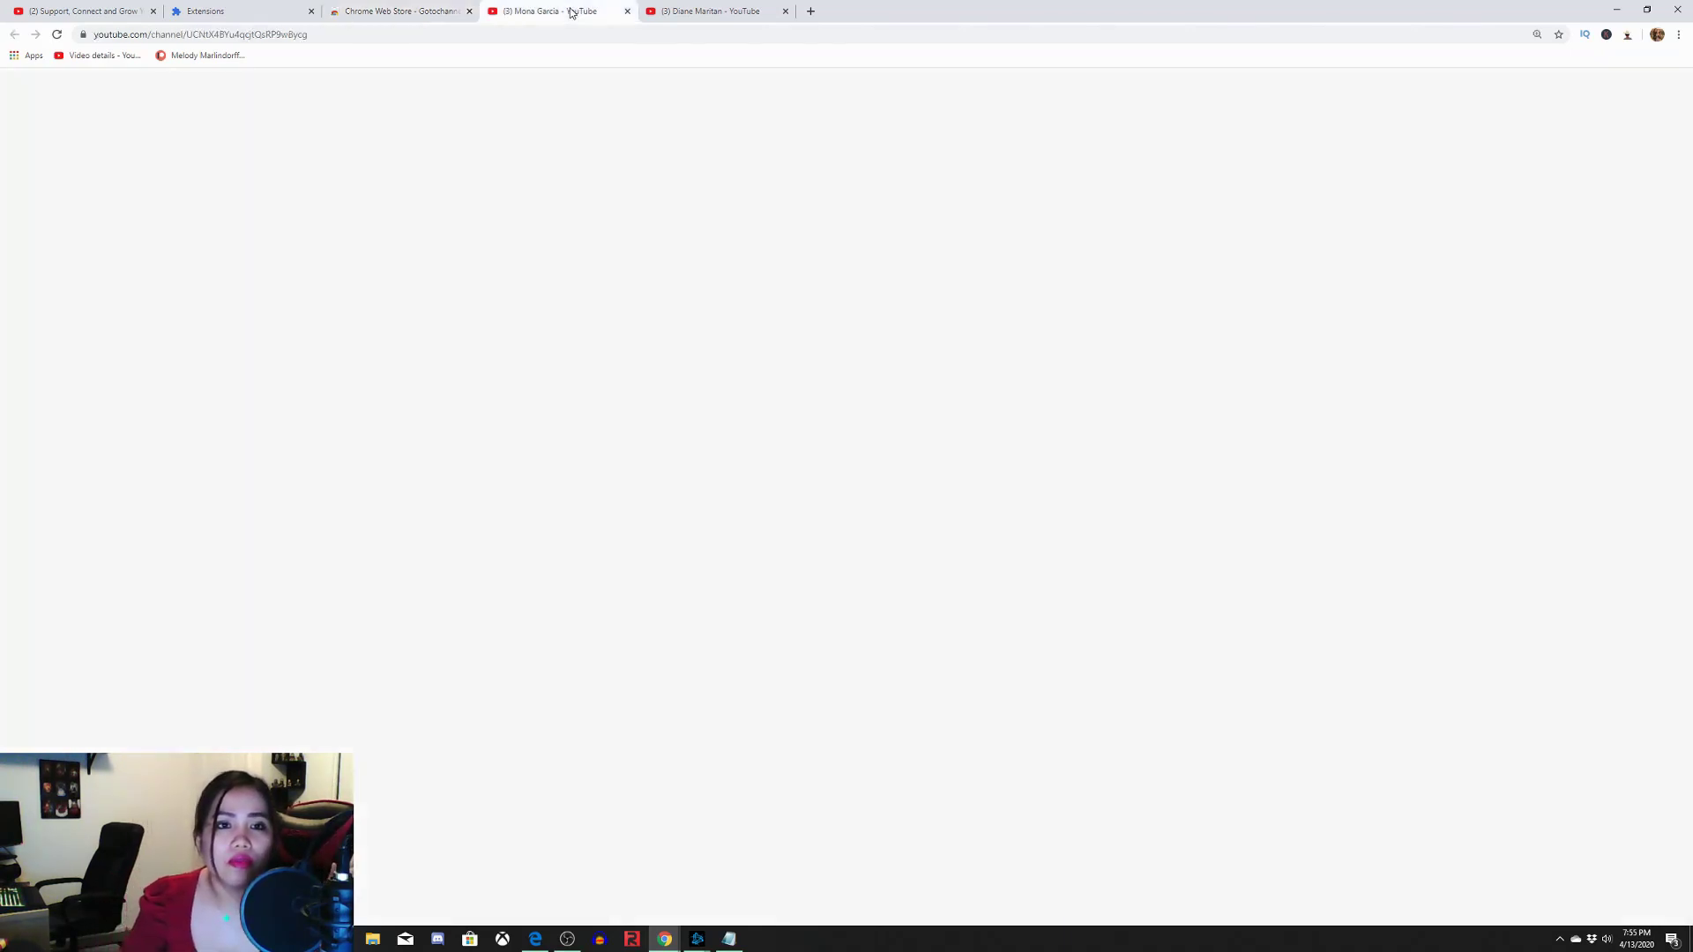
left_click(88, 10)
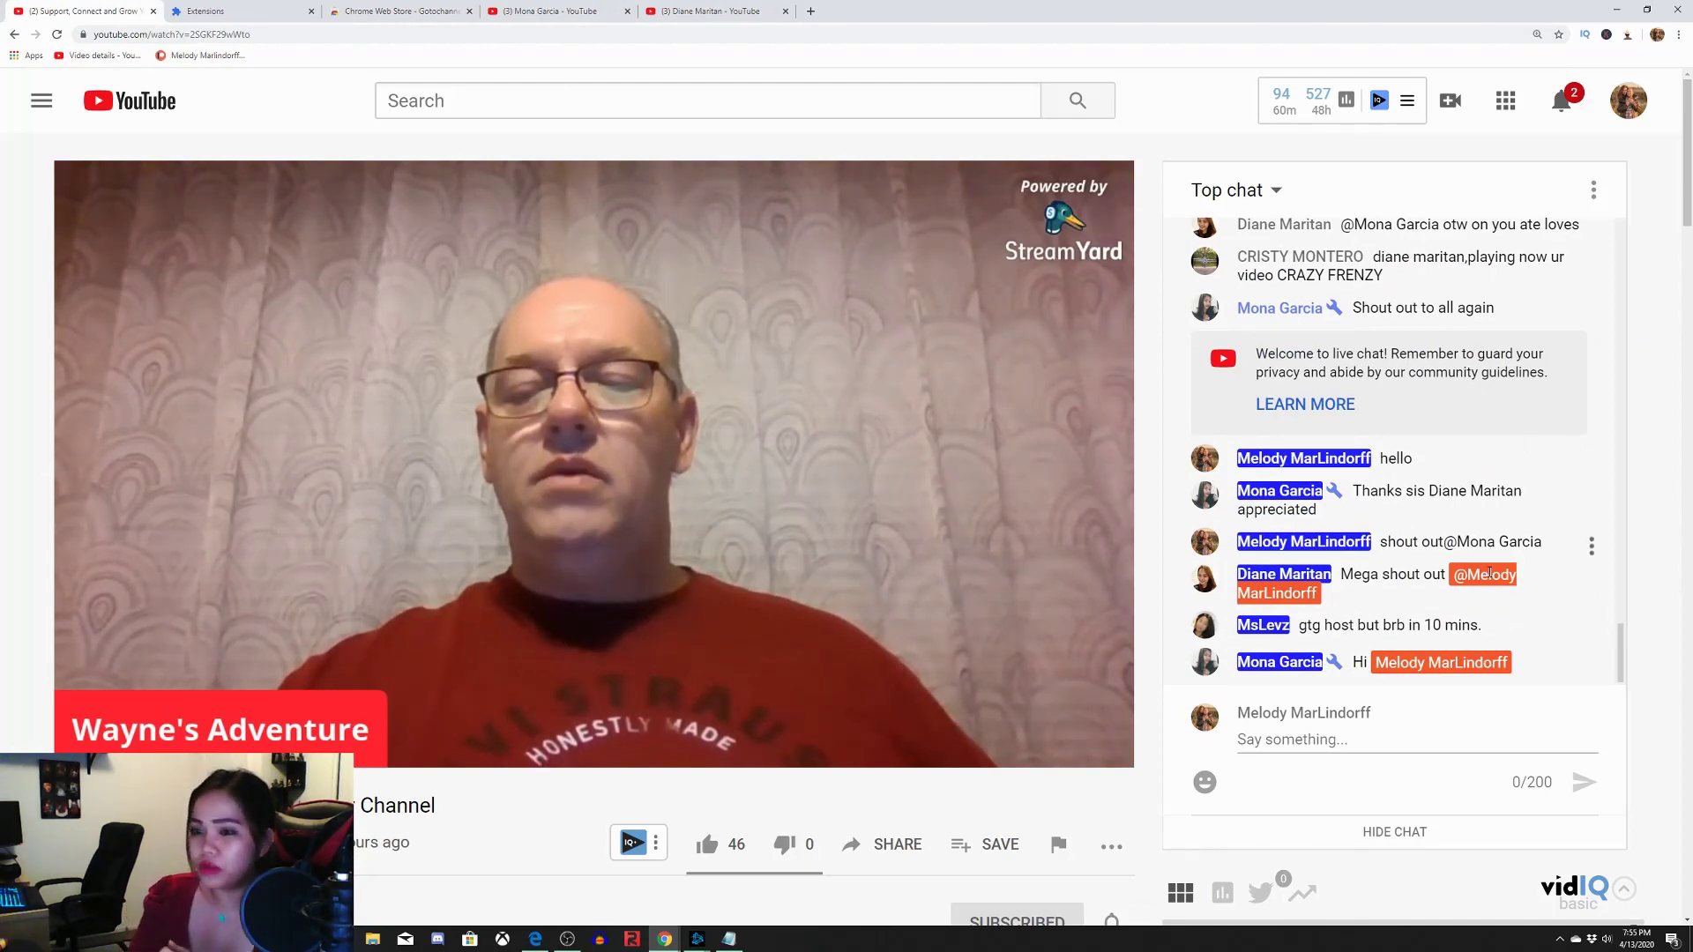
Open two more chatters' channels from Top chat, each in a new tab
left_click(1267, 628)
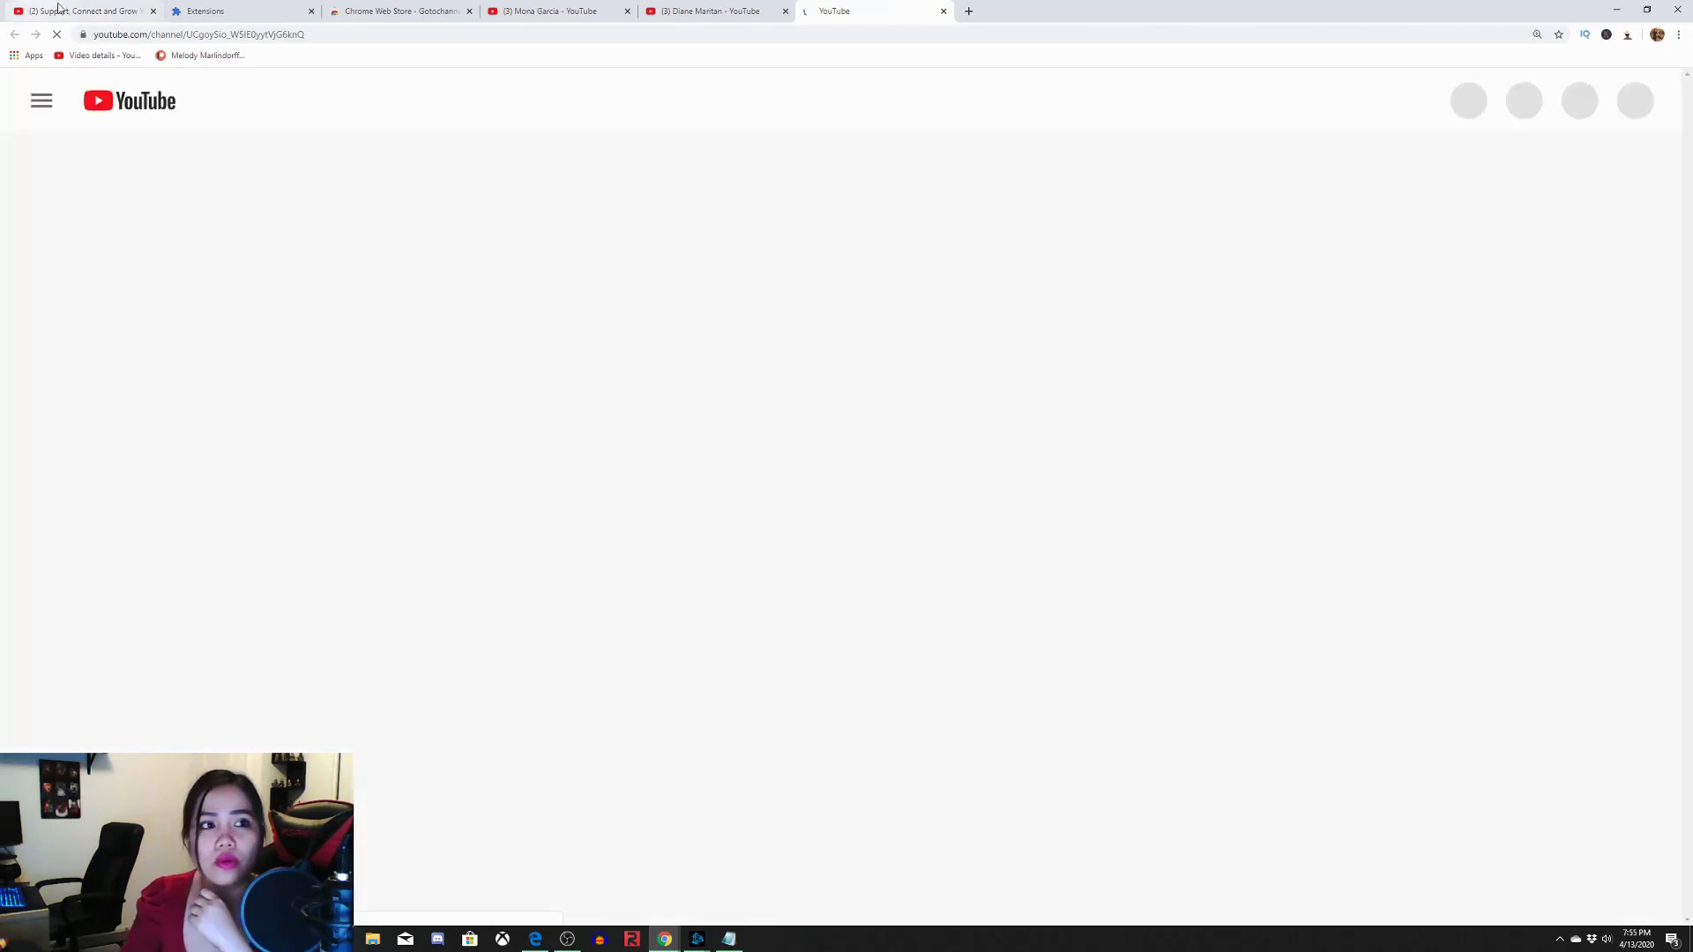
key("ctrl+shift+Tab")
left_click(1313, 668)
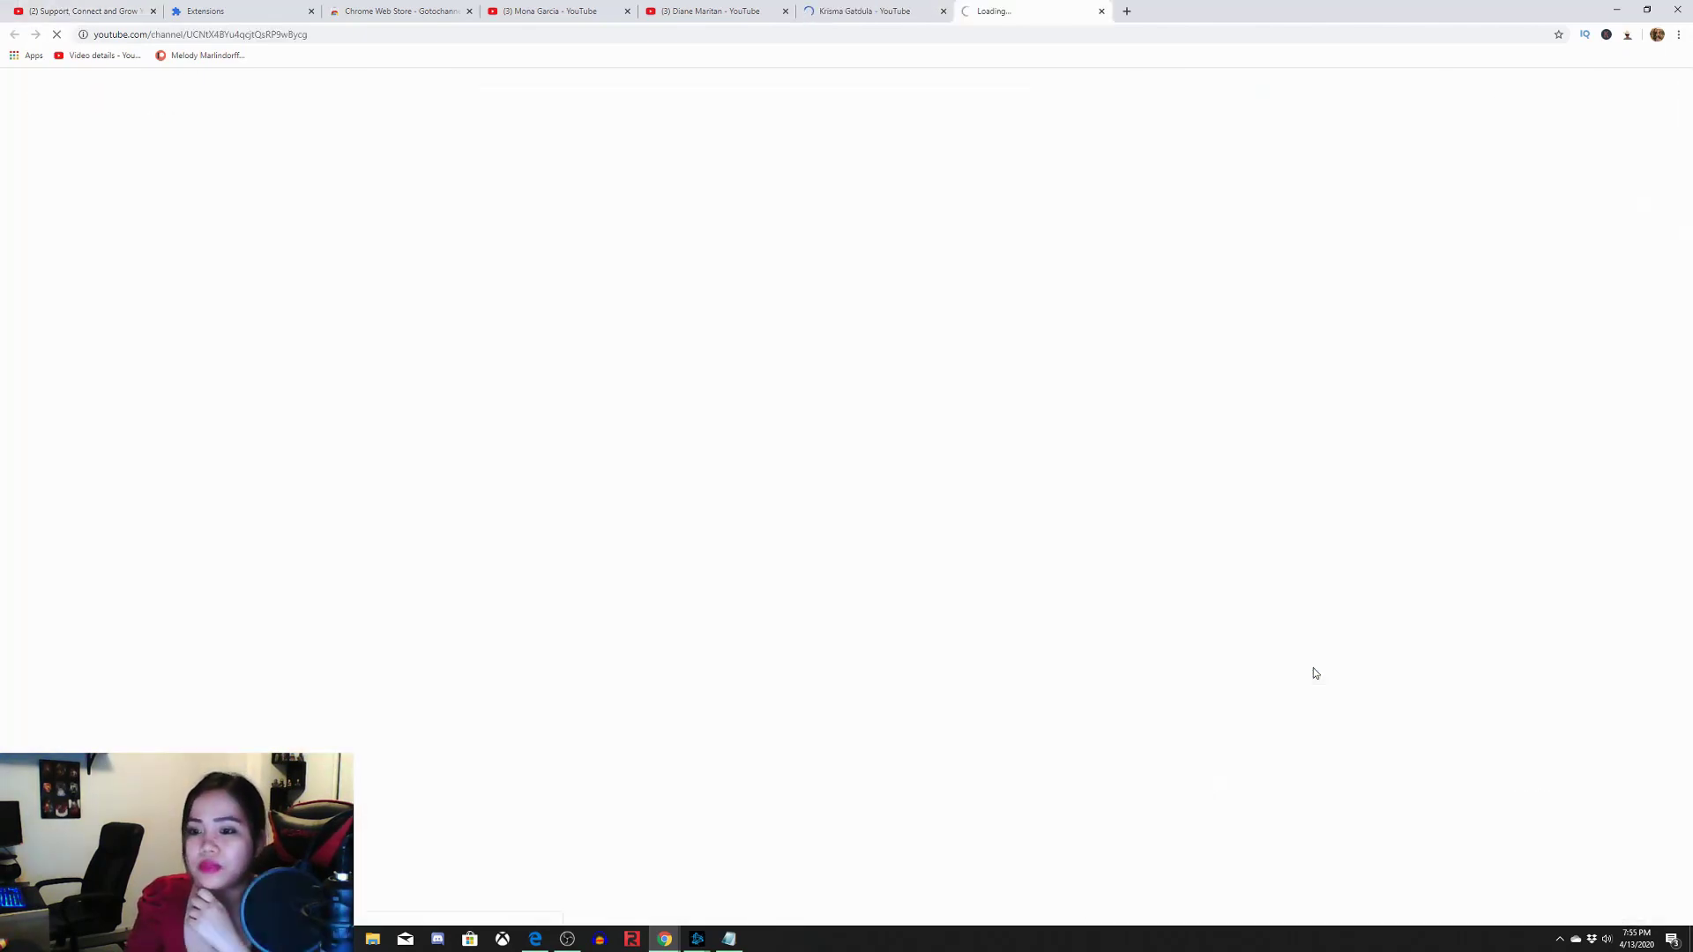